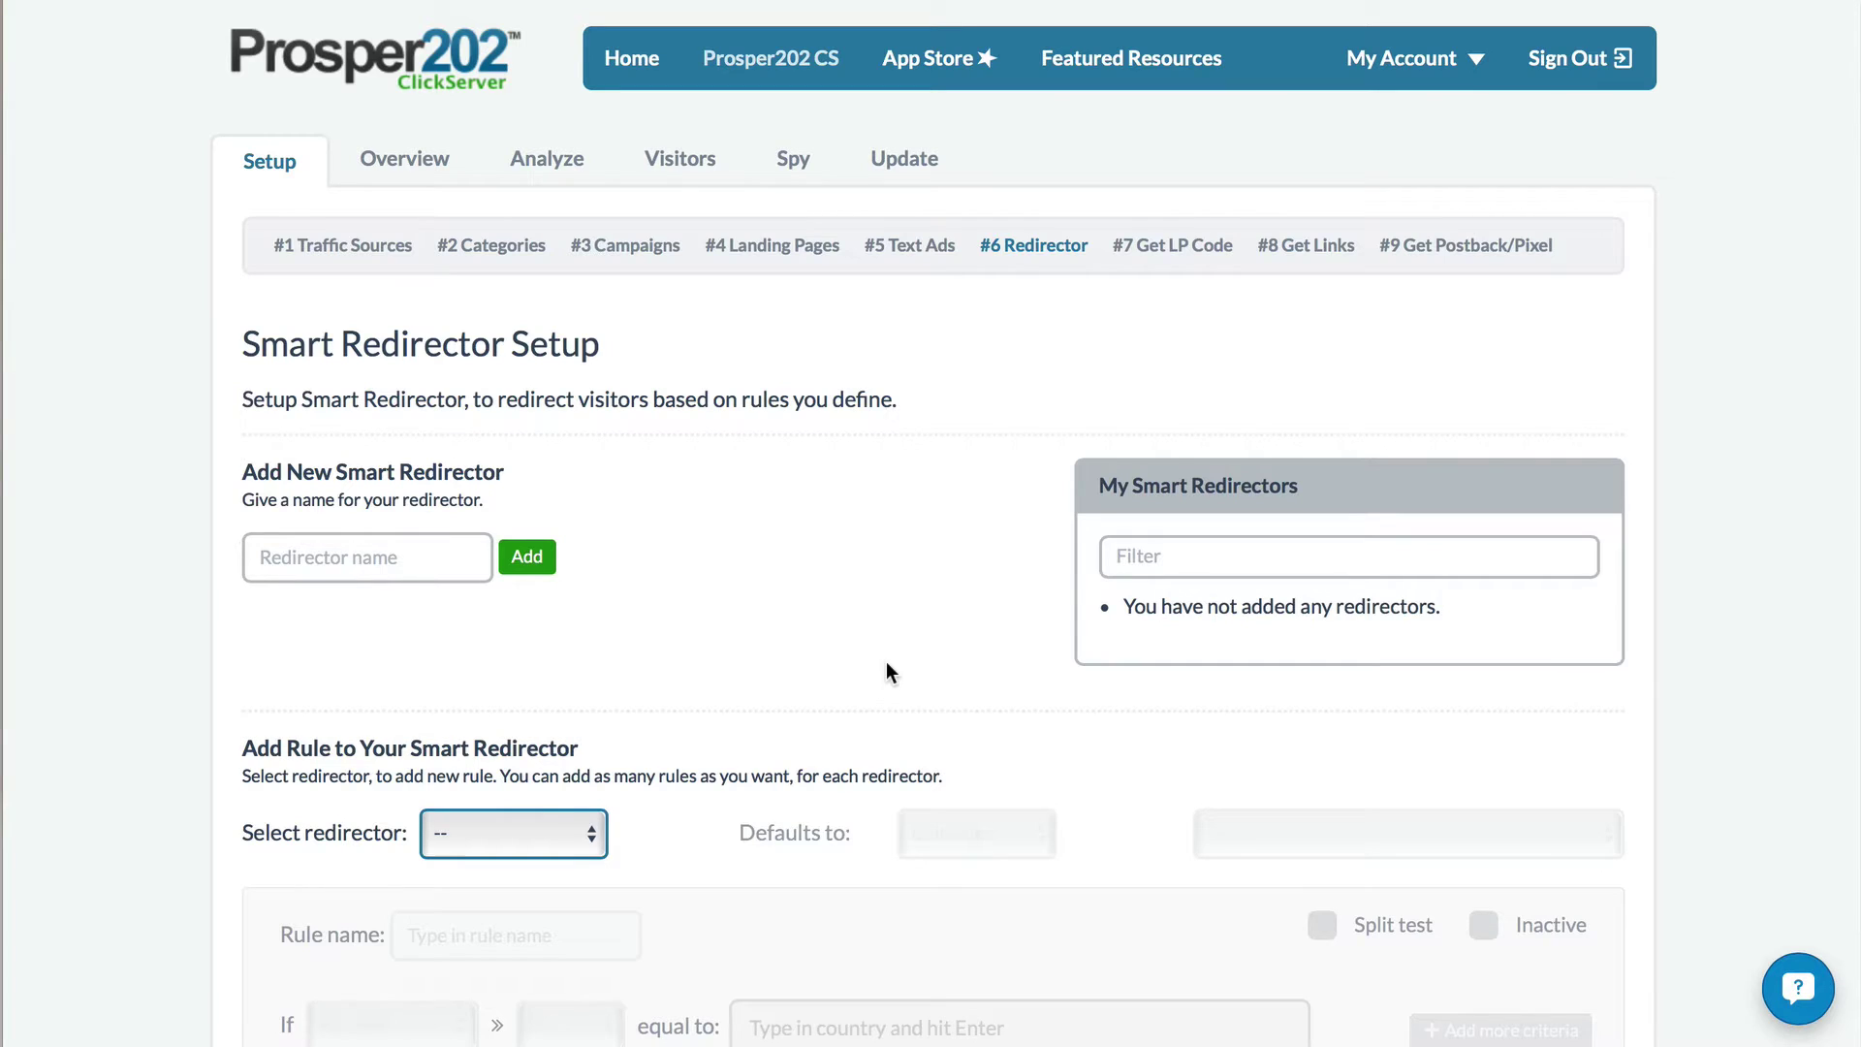
- Create a new smart redirector named 'My splittest'
left_click(349, 561)
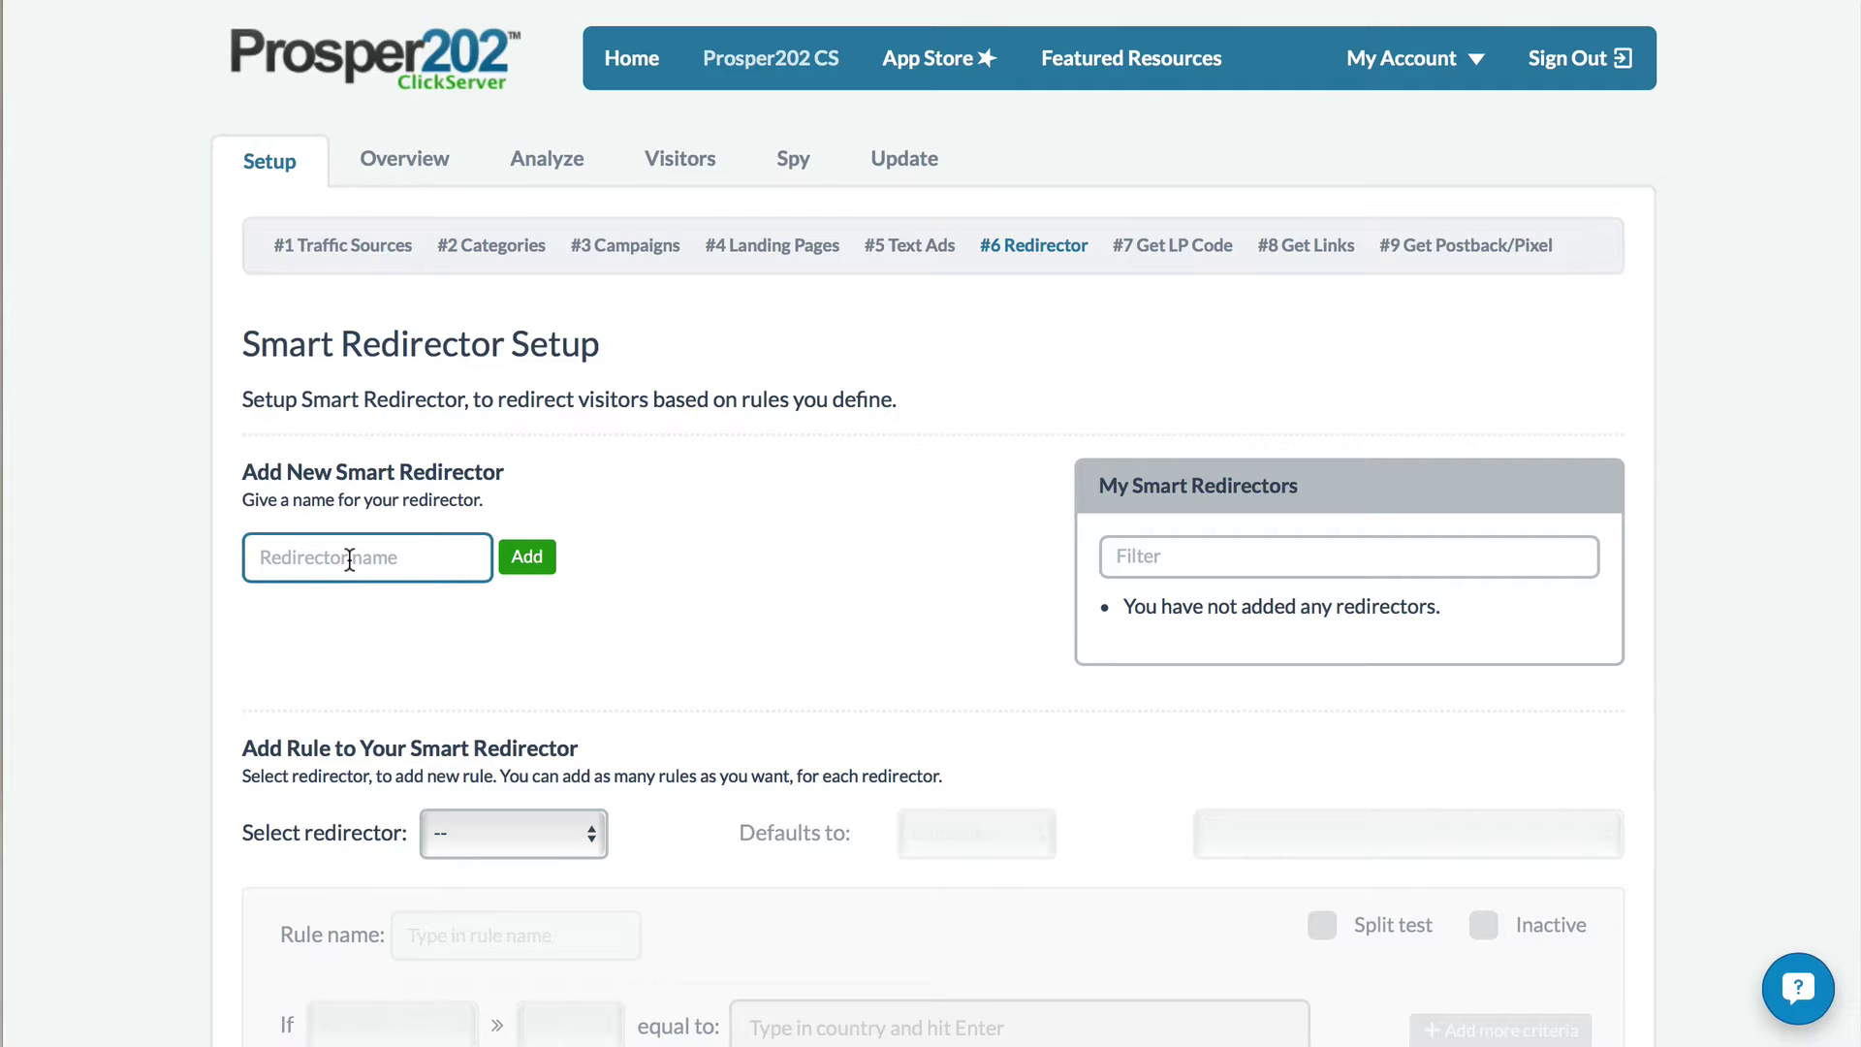
type("My splittest")
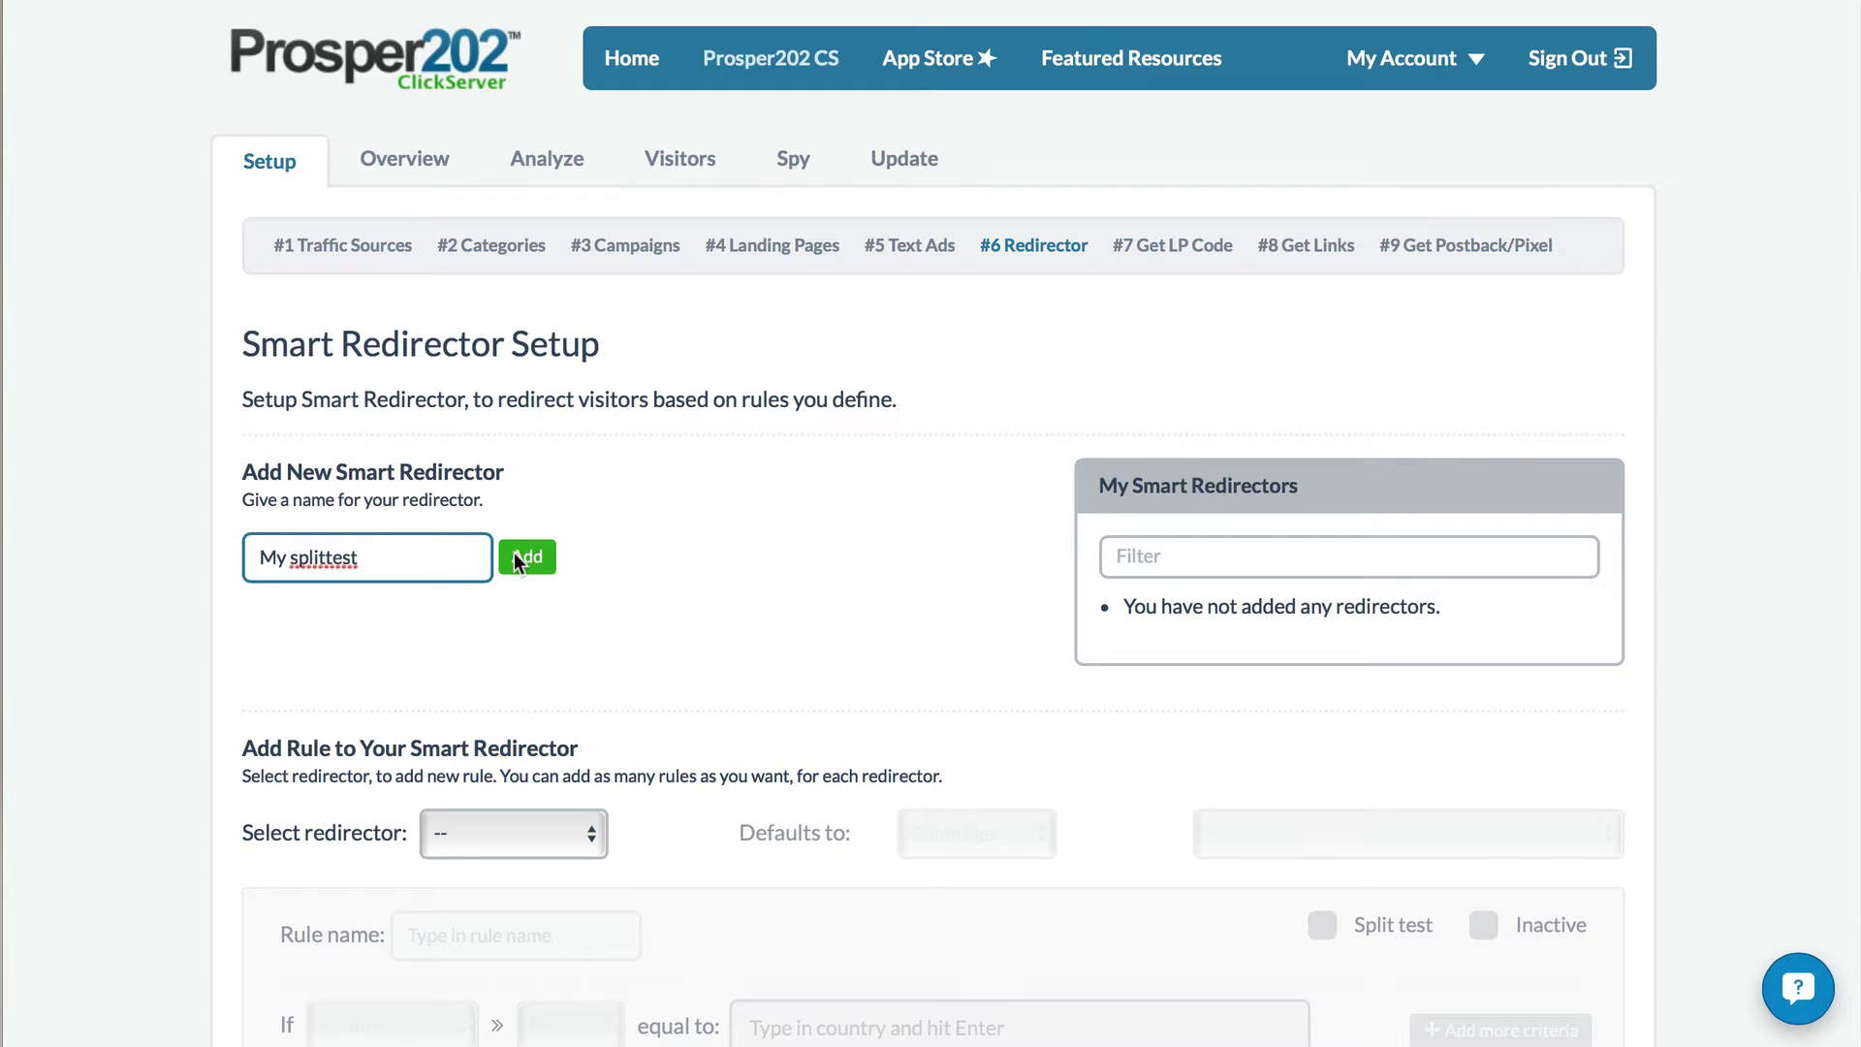
left_click(514, 557)
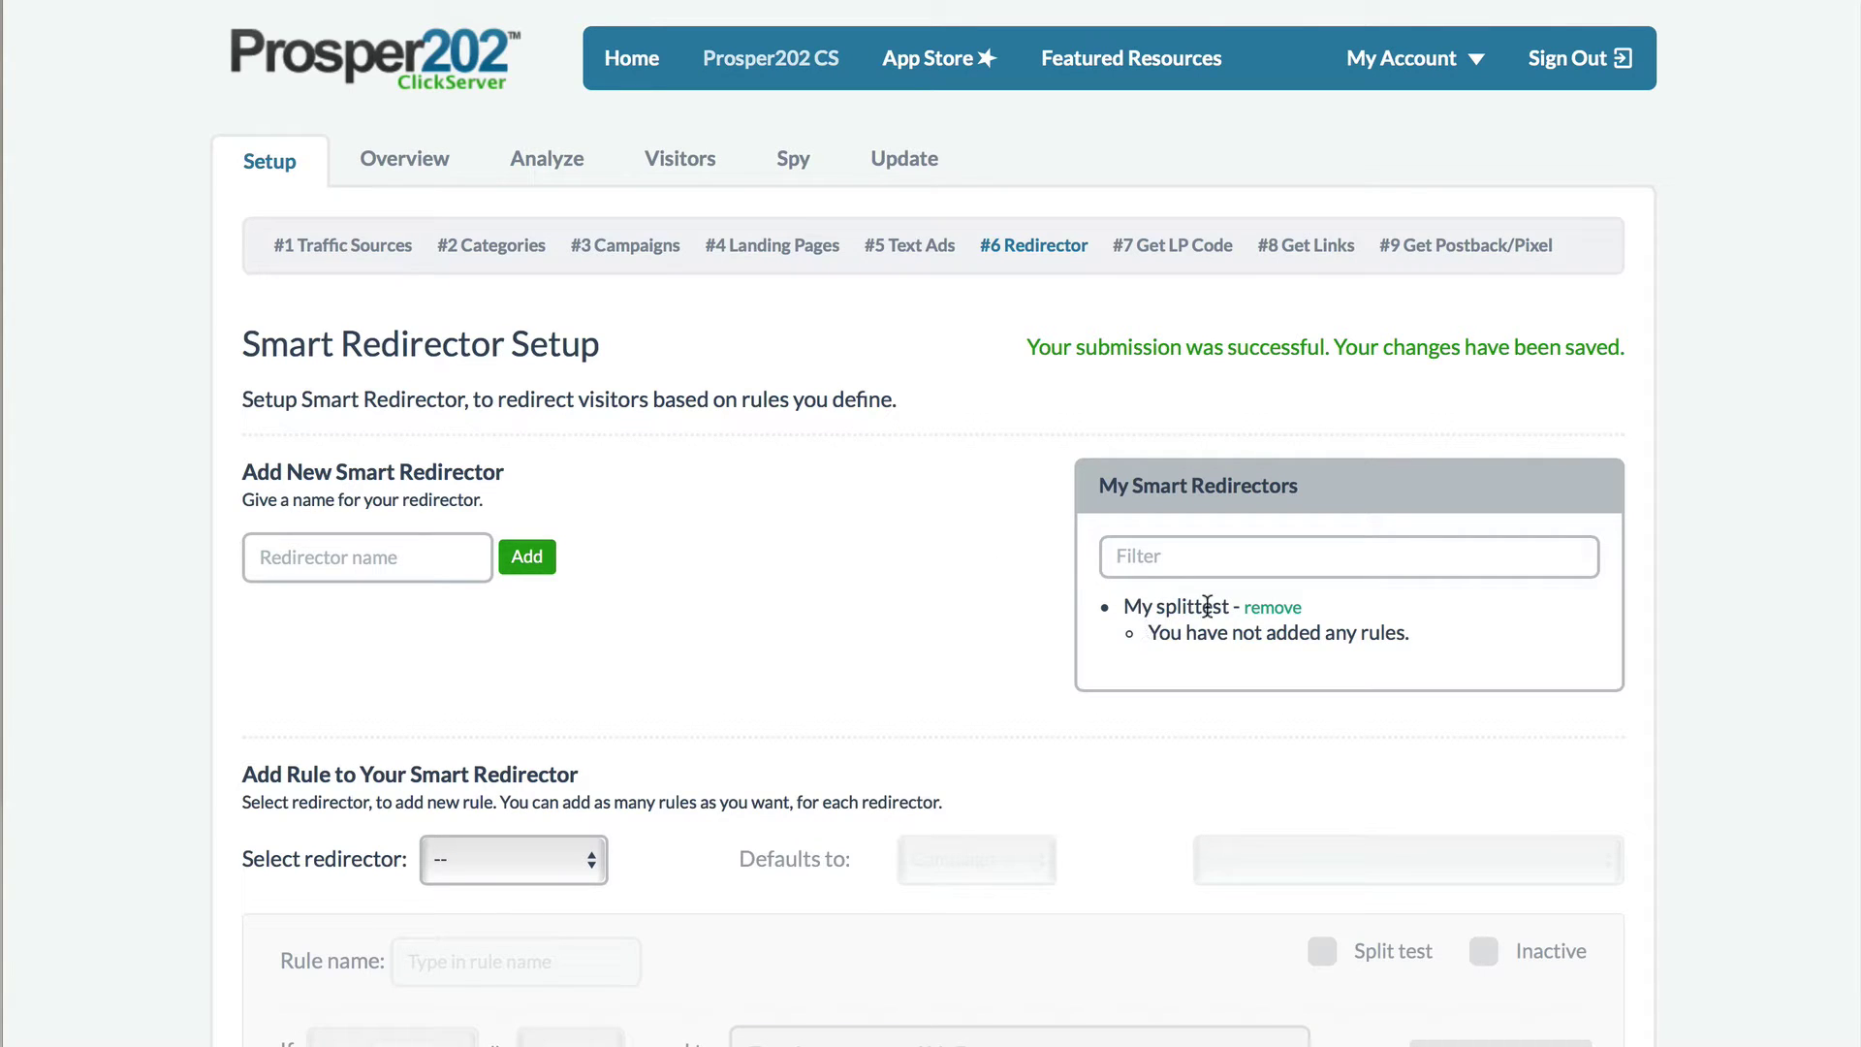
scroll(751, 569, "down", 5)
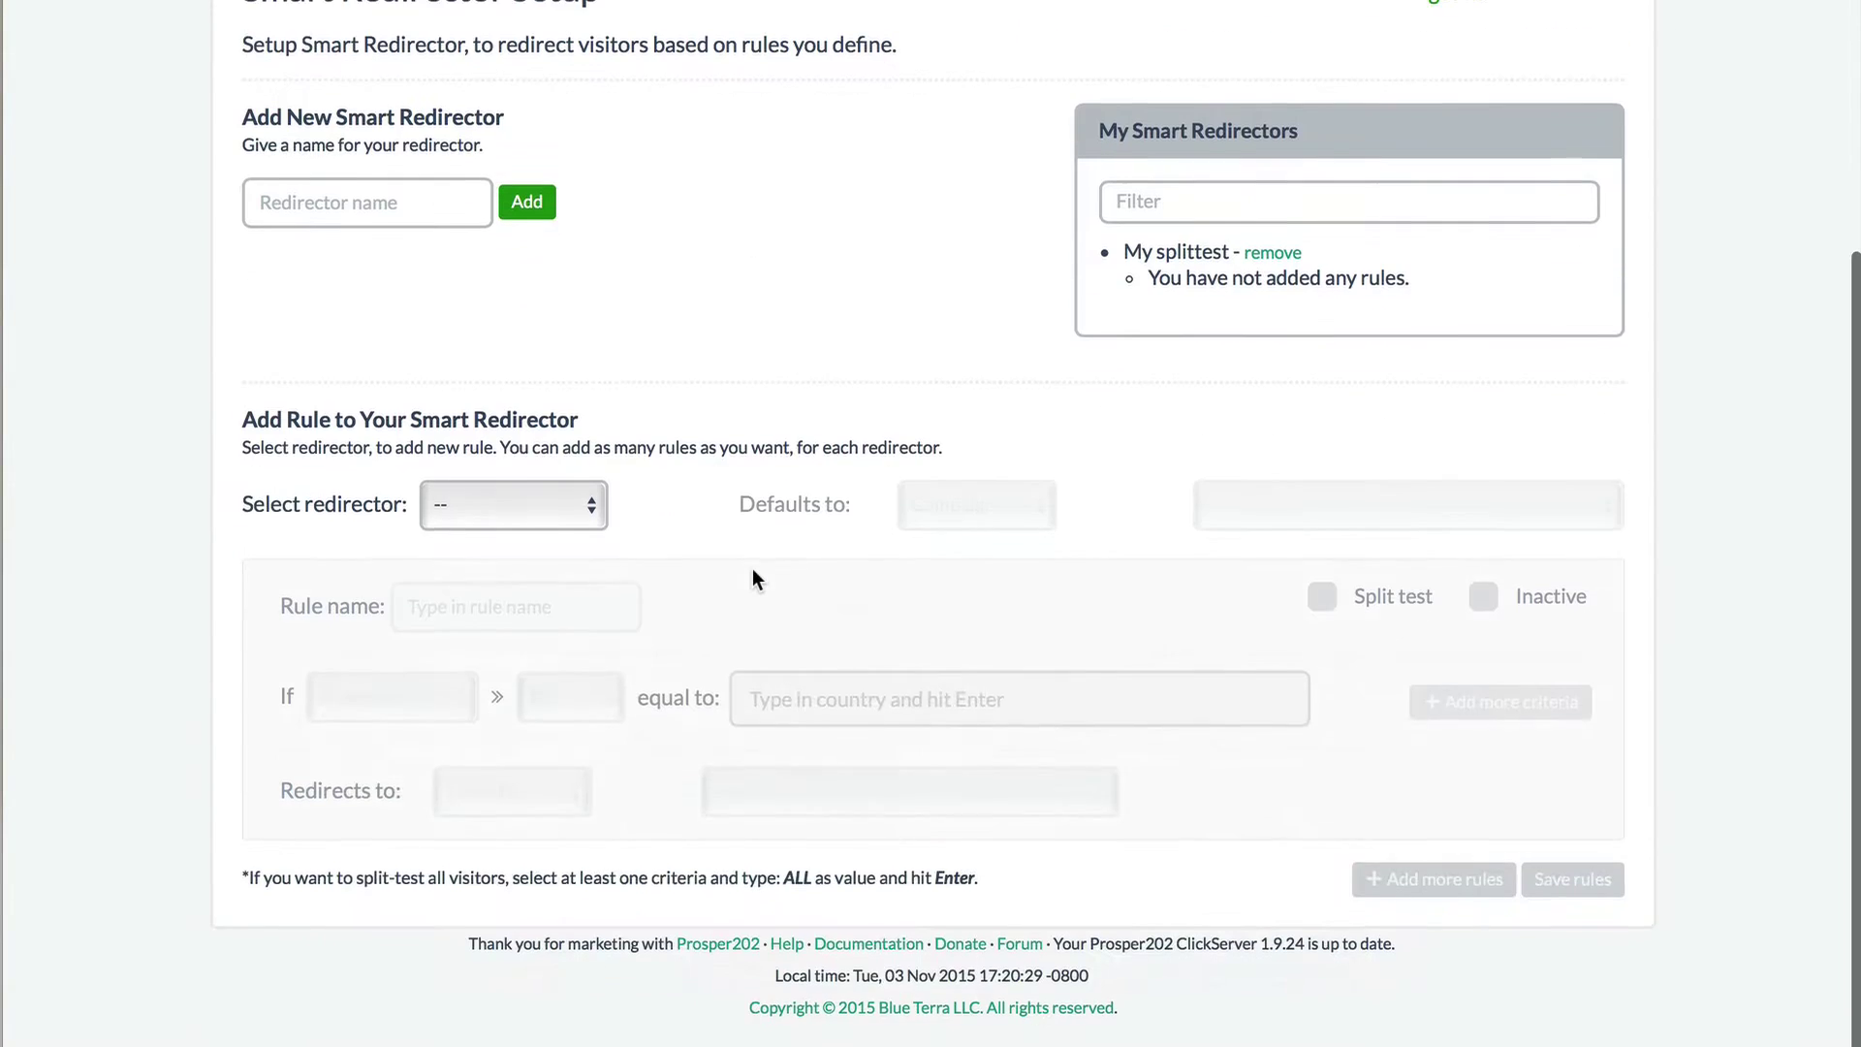
- Start a rule on My splittest defaulting to Alibaba.com Feedback Campaign (INTL)
left_click(535, 506)
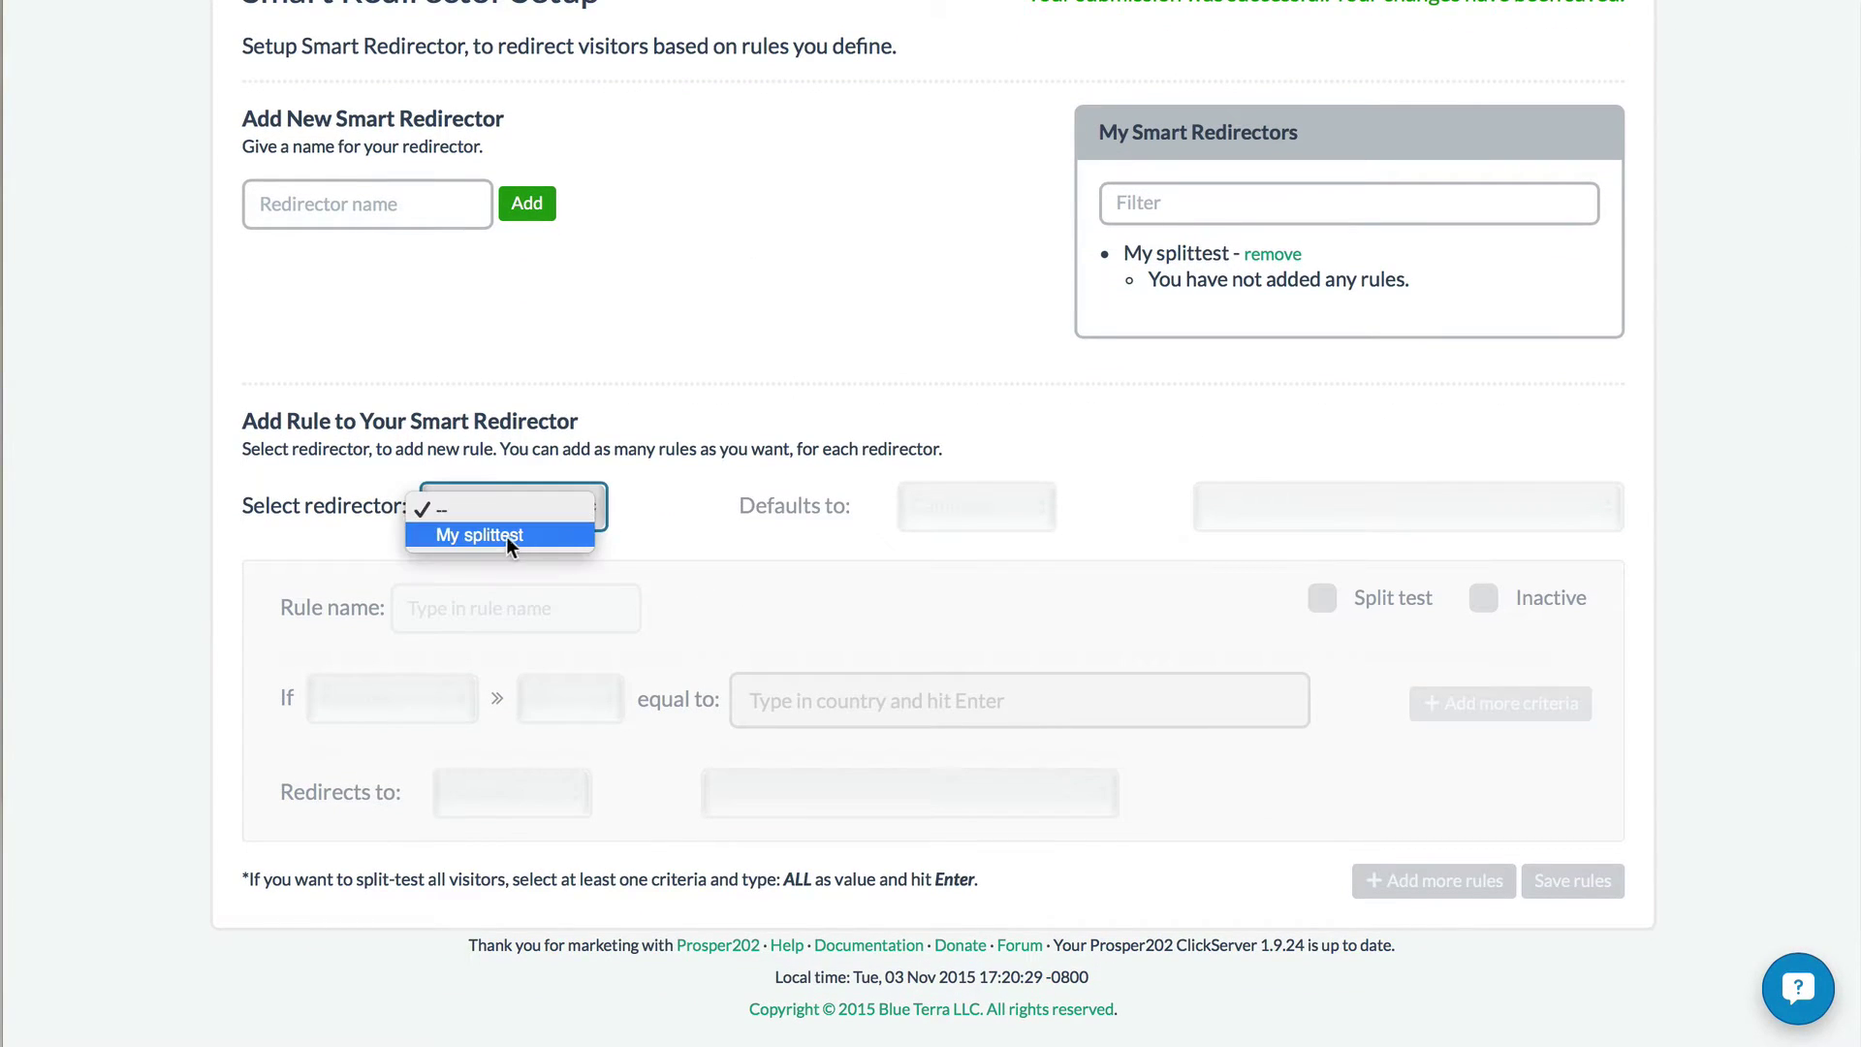
left_click(505, 536)
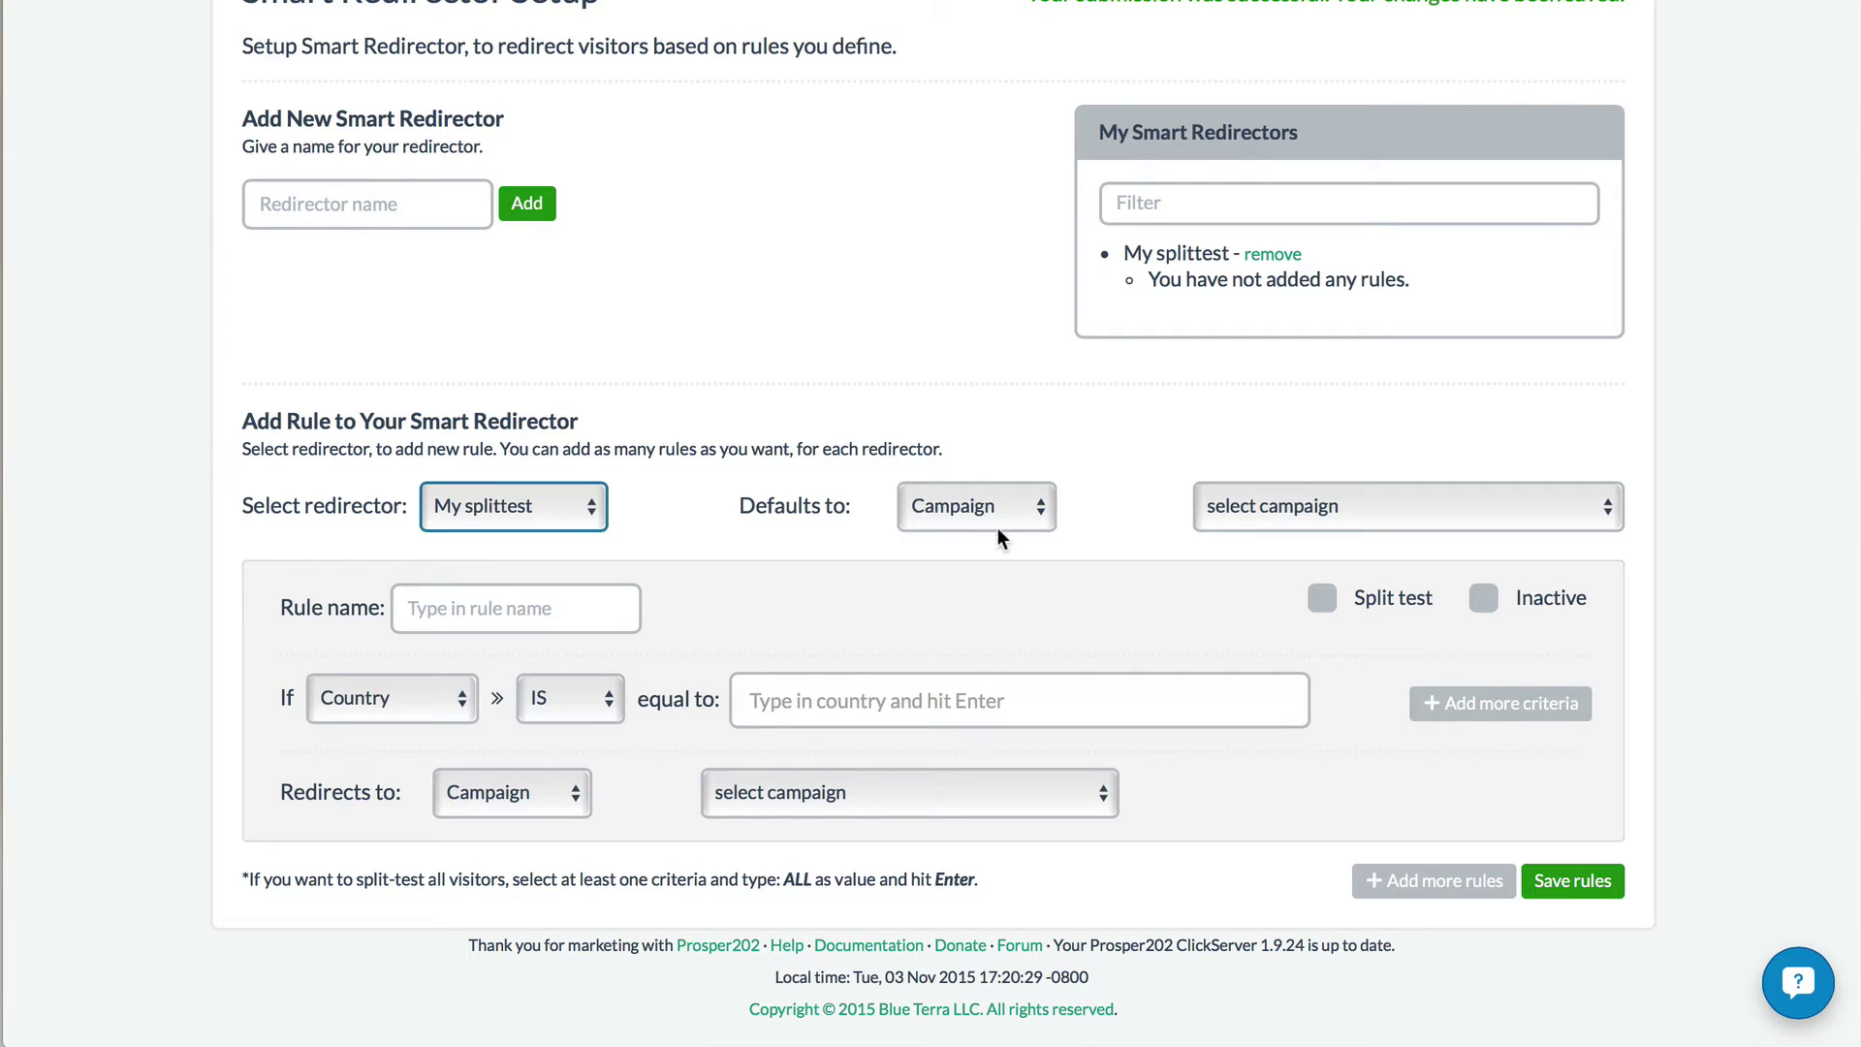
left_click(1259, 536)
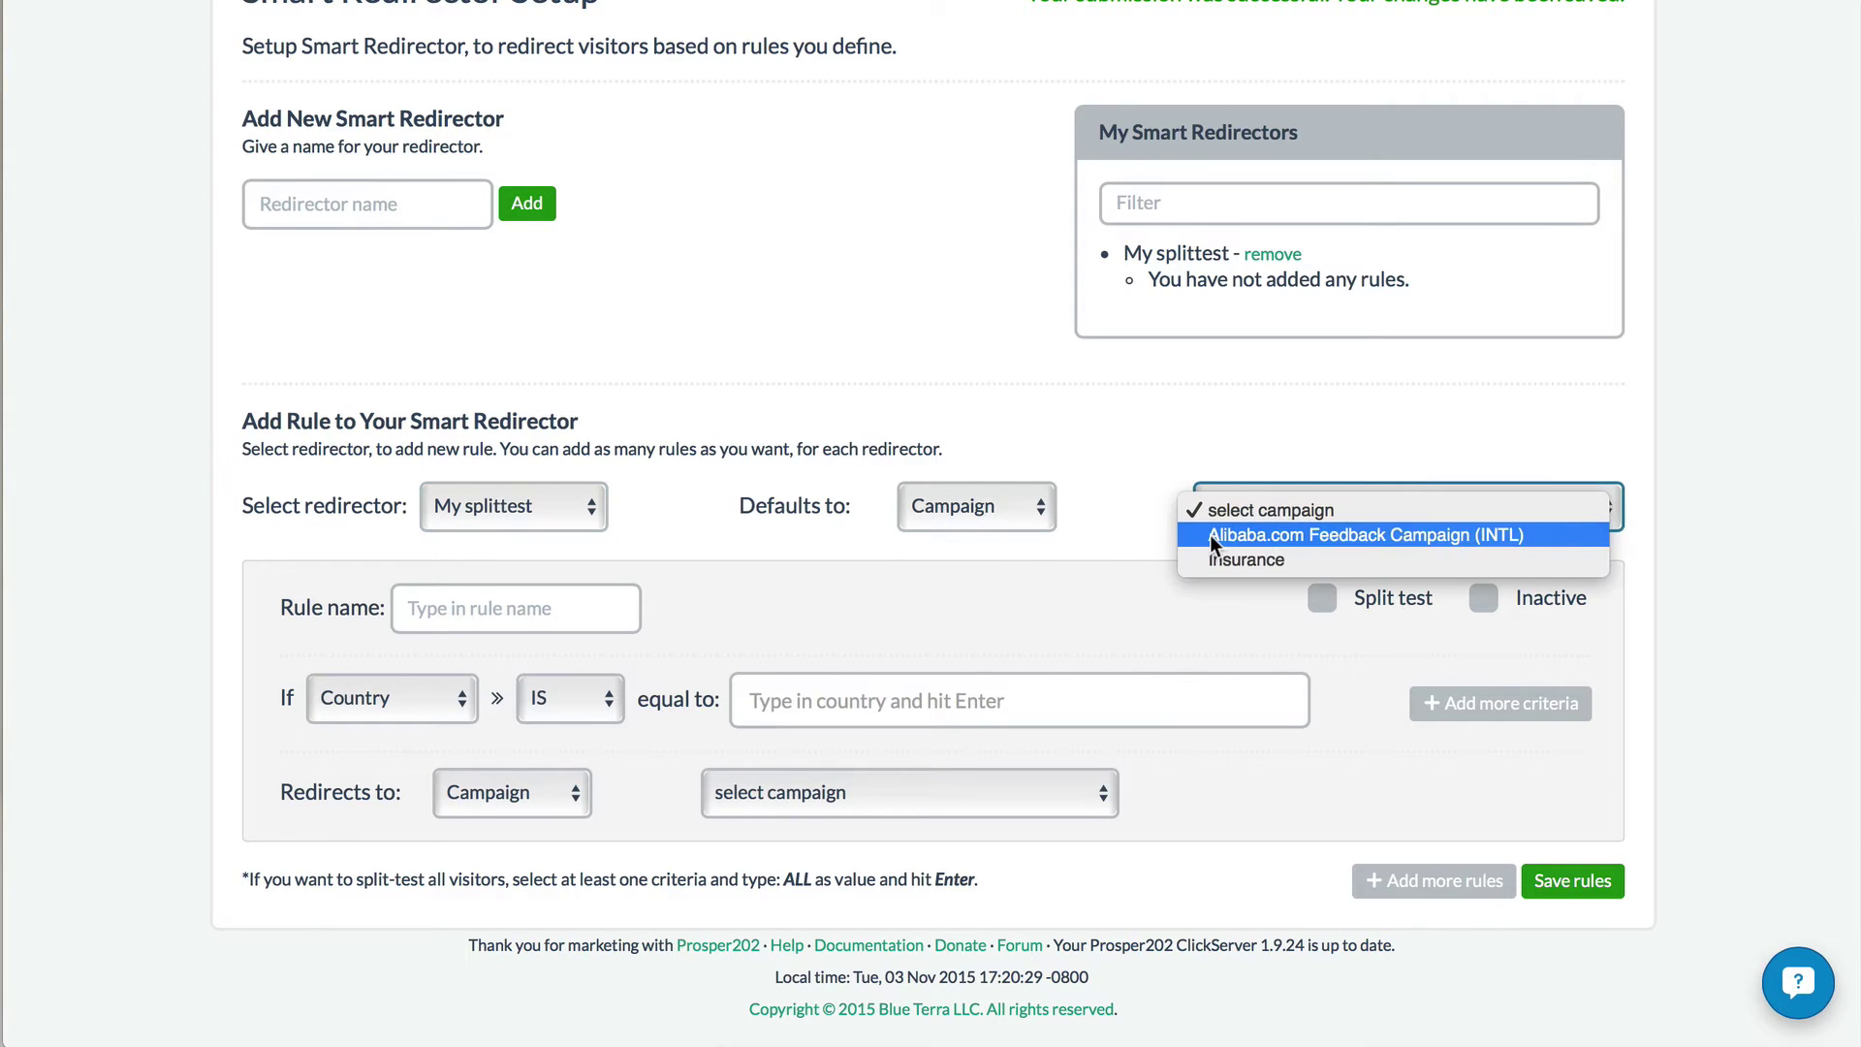
left_click(1215, 533)
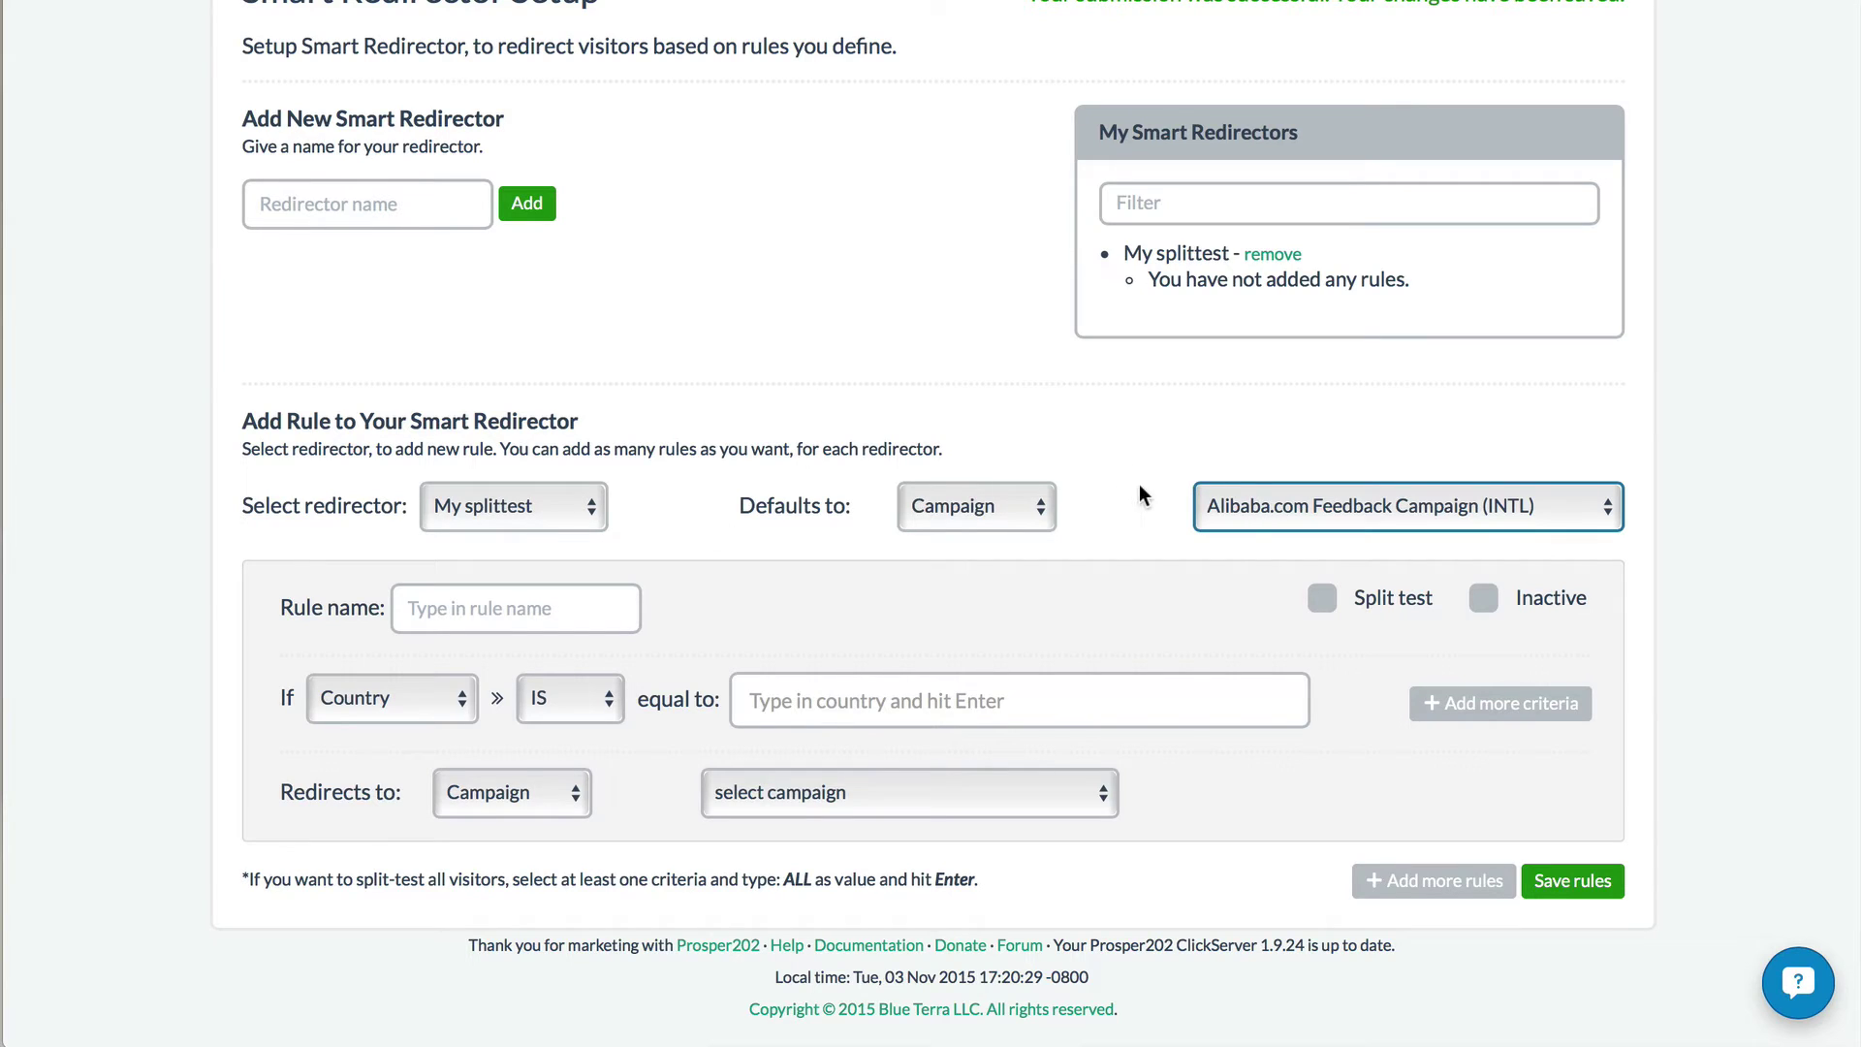
- Name the rule 'Split-all' and add a Country criterion matching 'all'
left_click(537, 617)
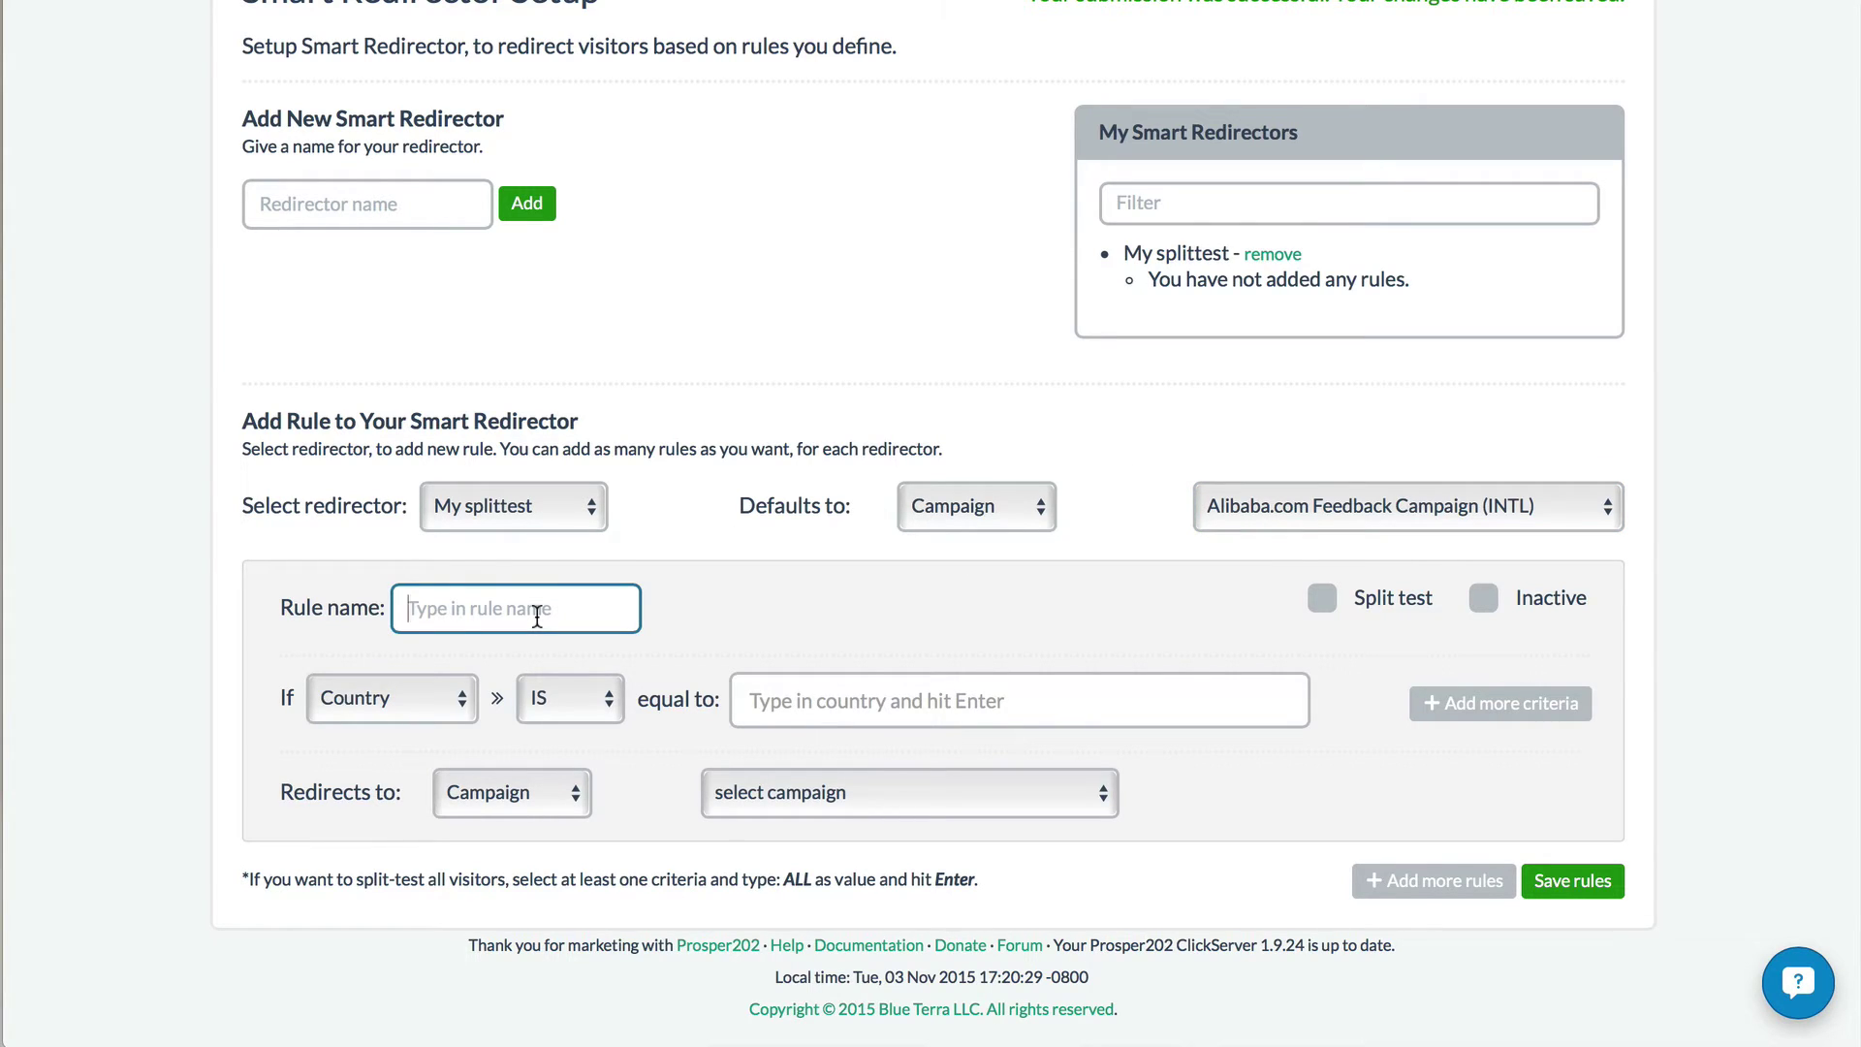
type("Split")
type(" a")
key("BackSpace")
key("BackSpace")
type("-all")
left_click(688, 622)
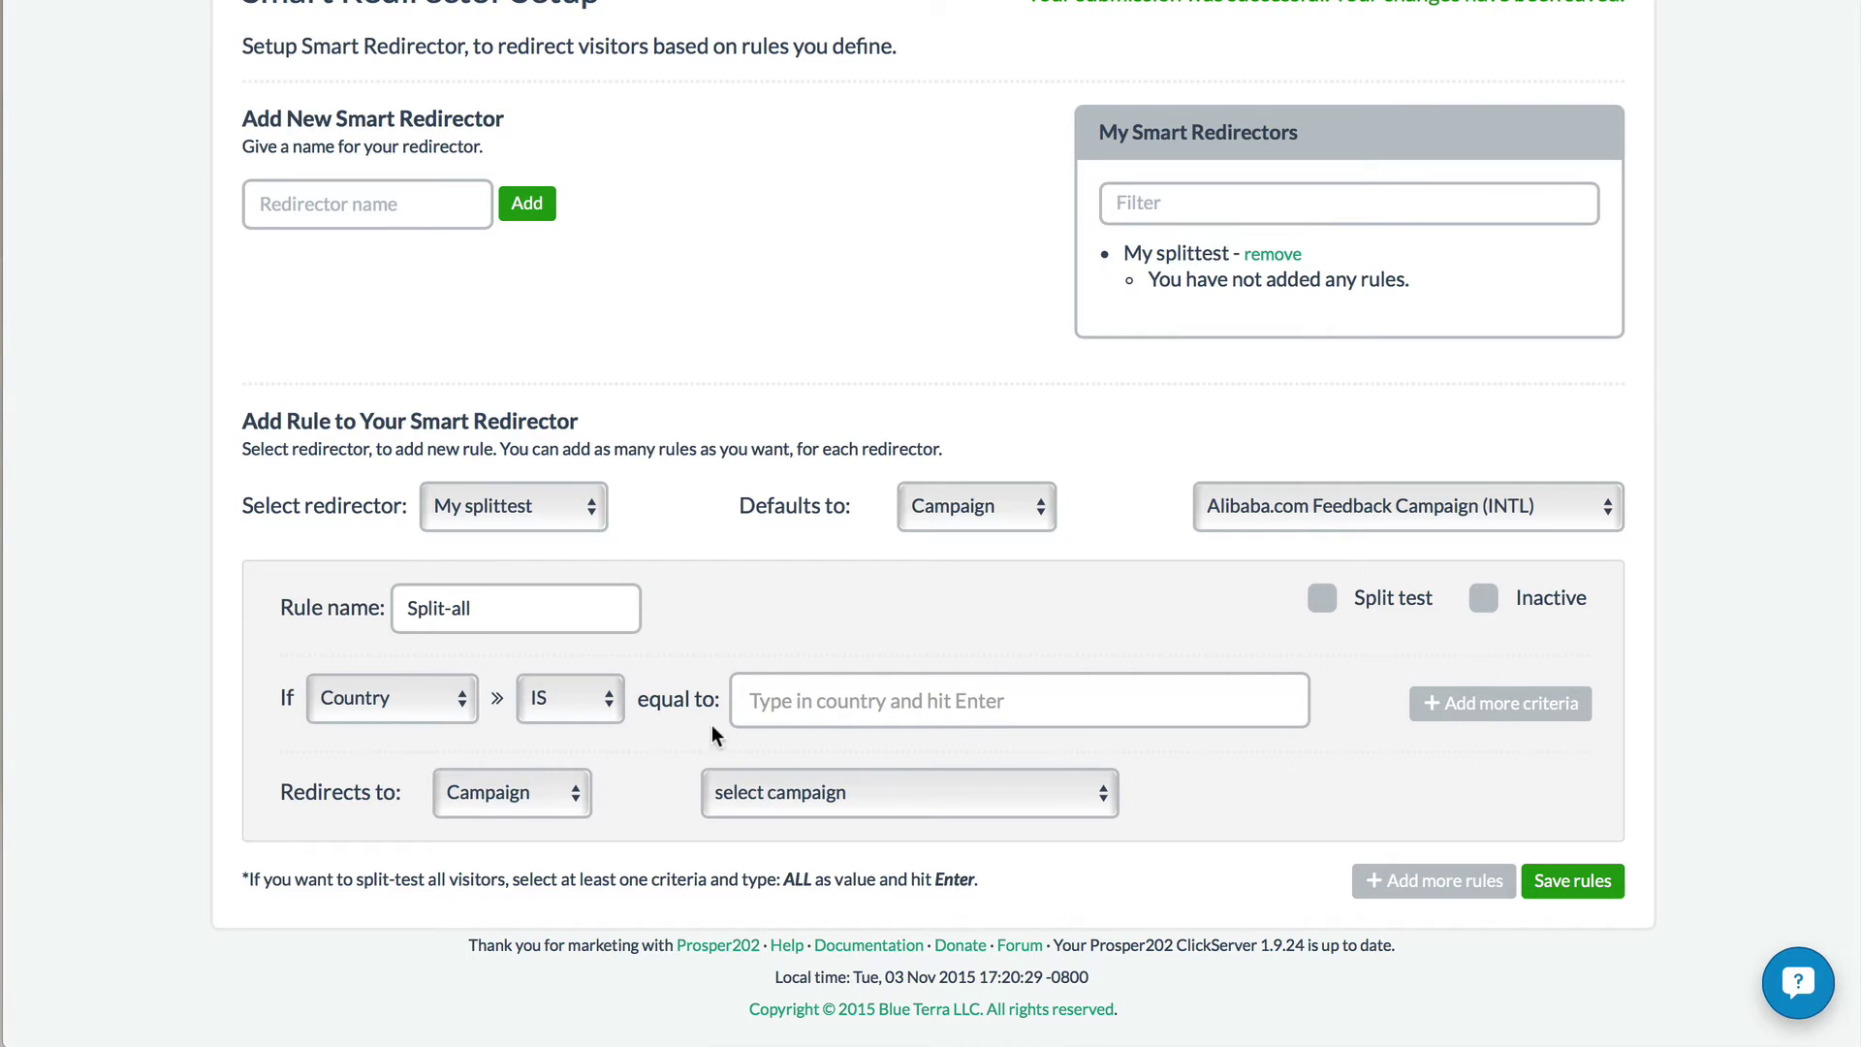
left_click(792, 704)
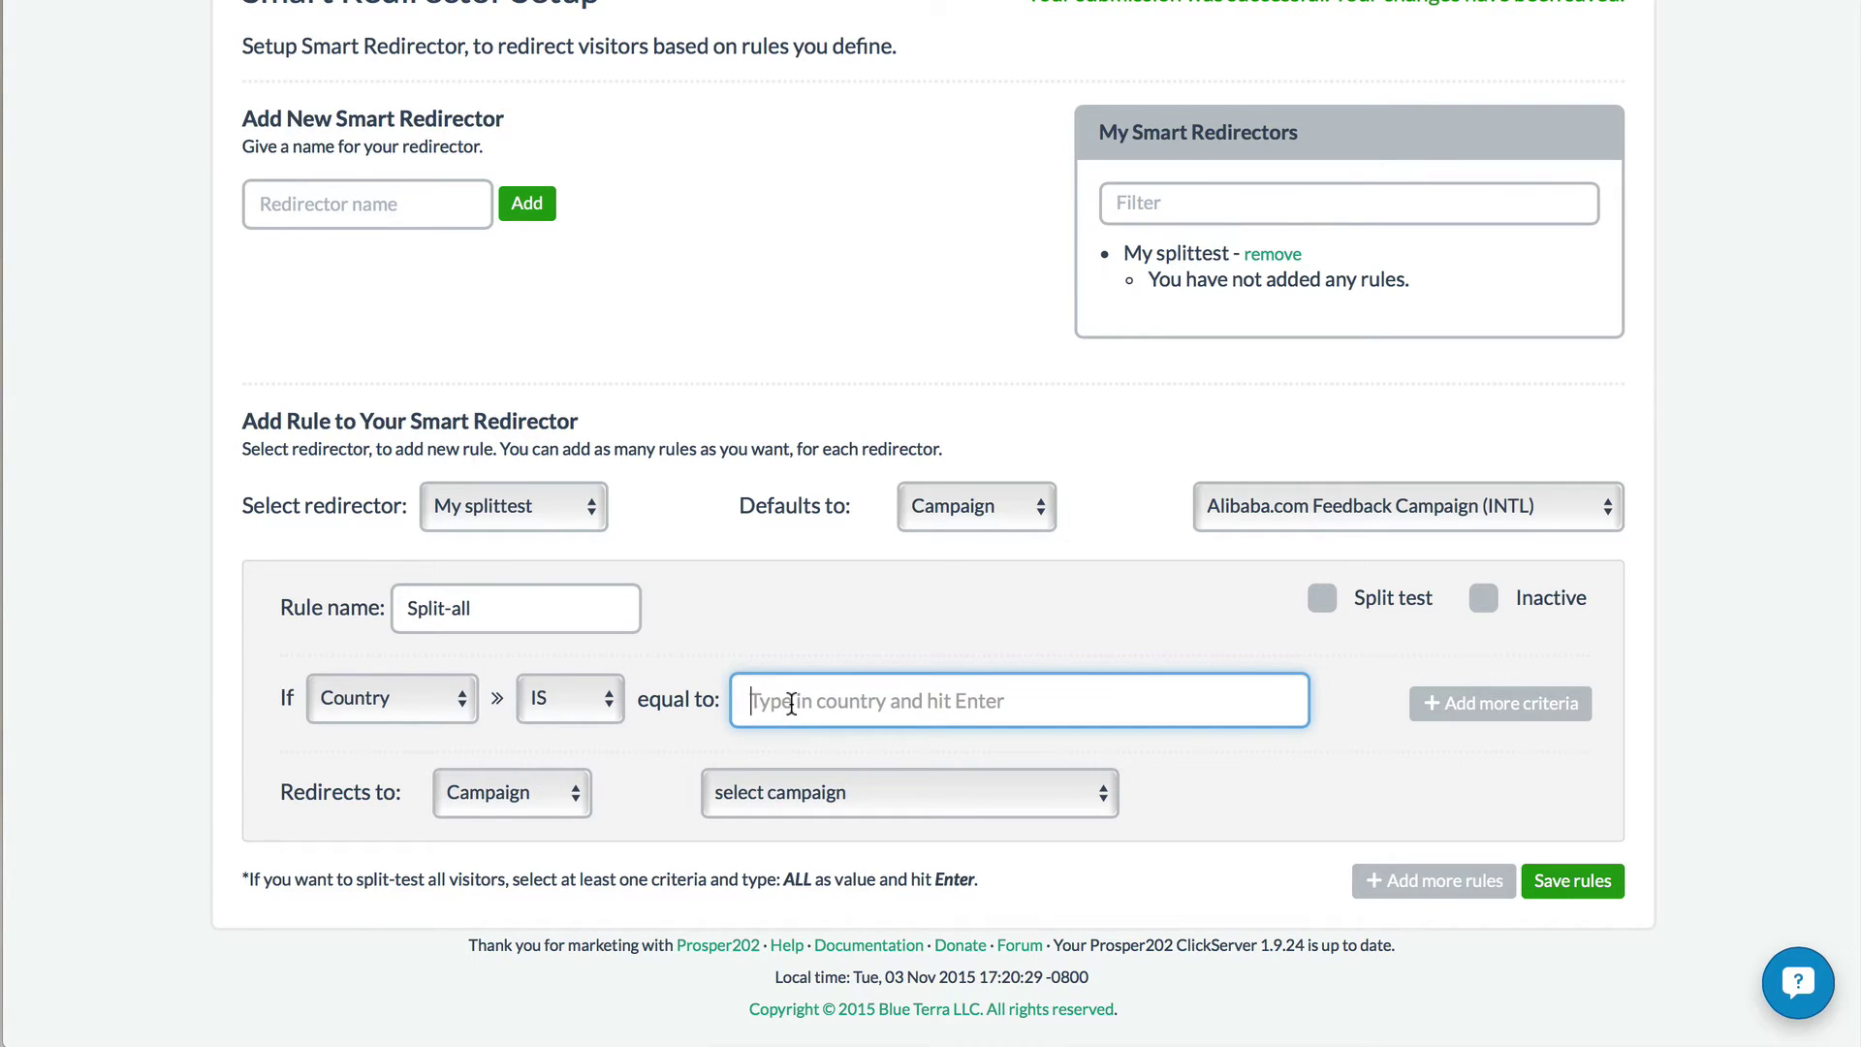
type("all")
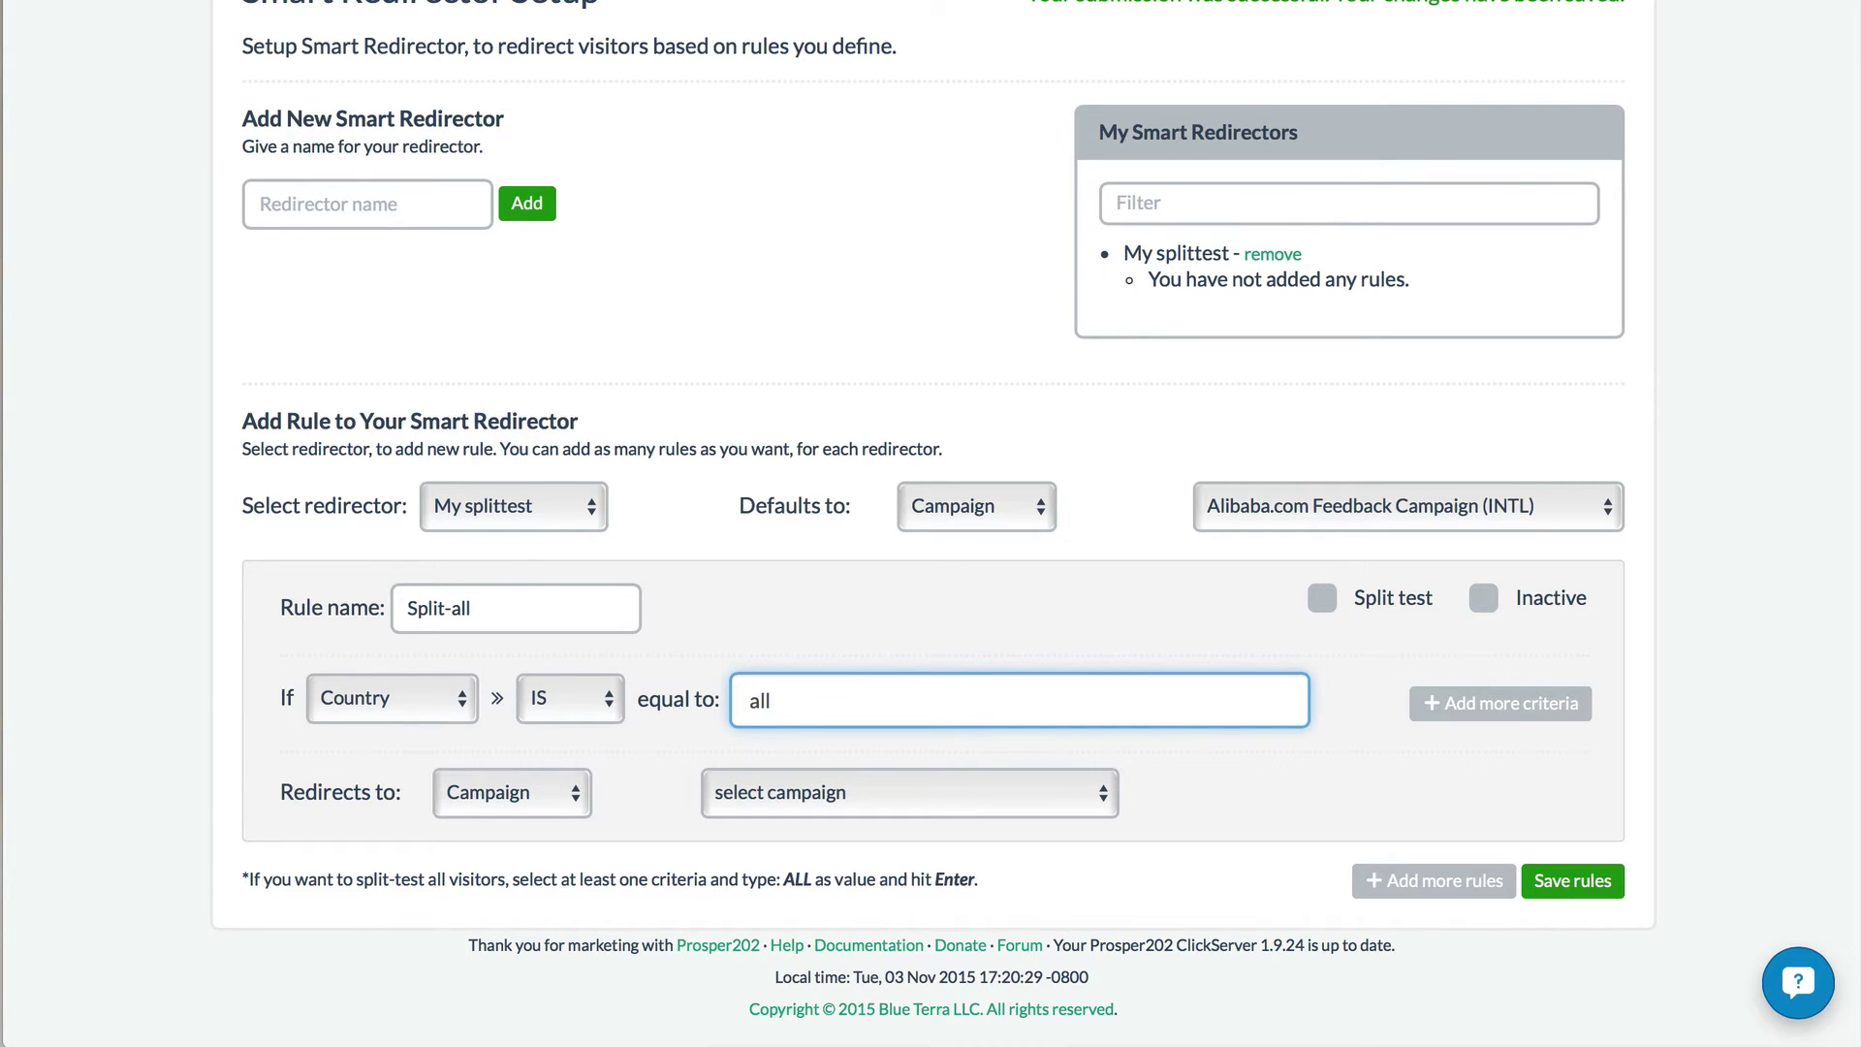
key("Return")
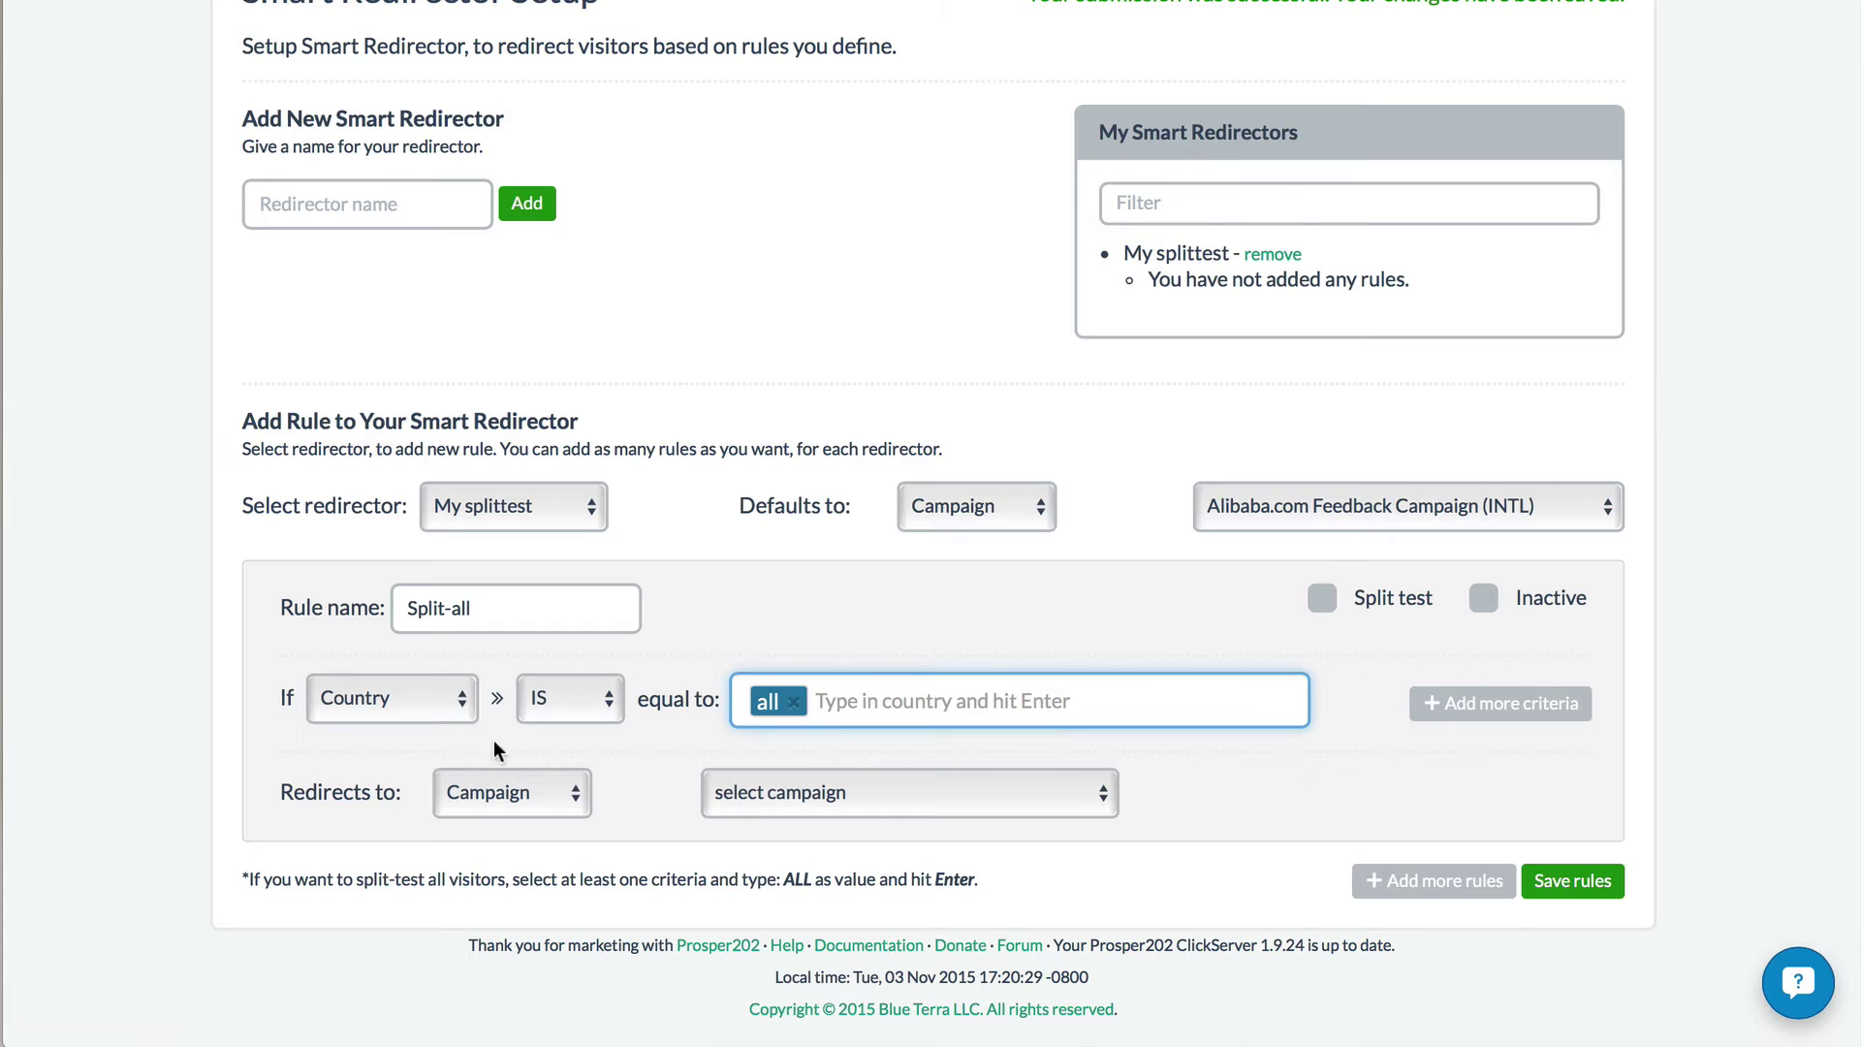
left_click(439, 701)
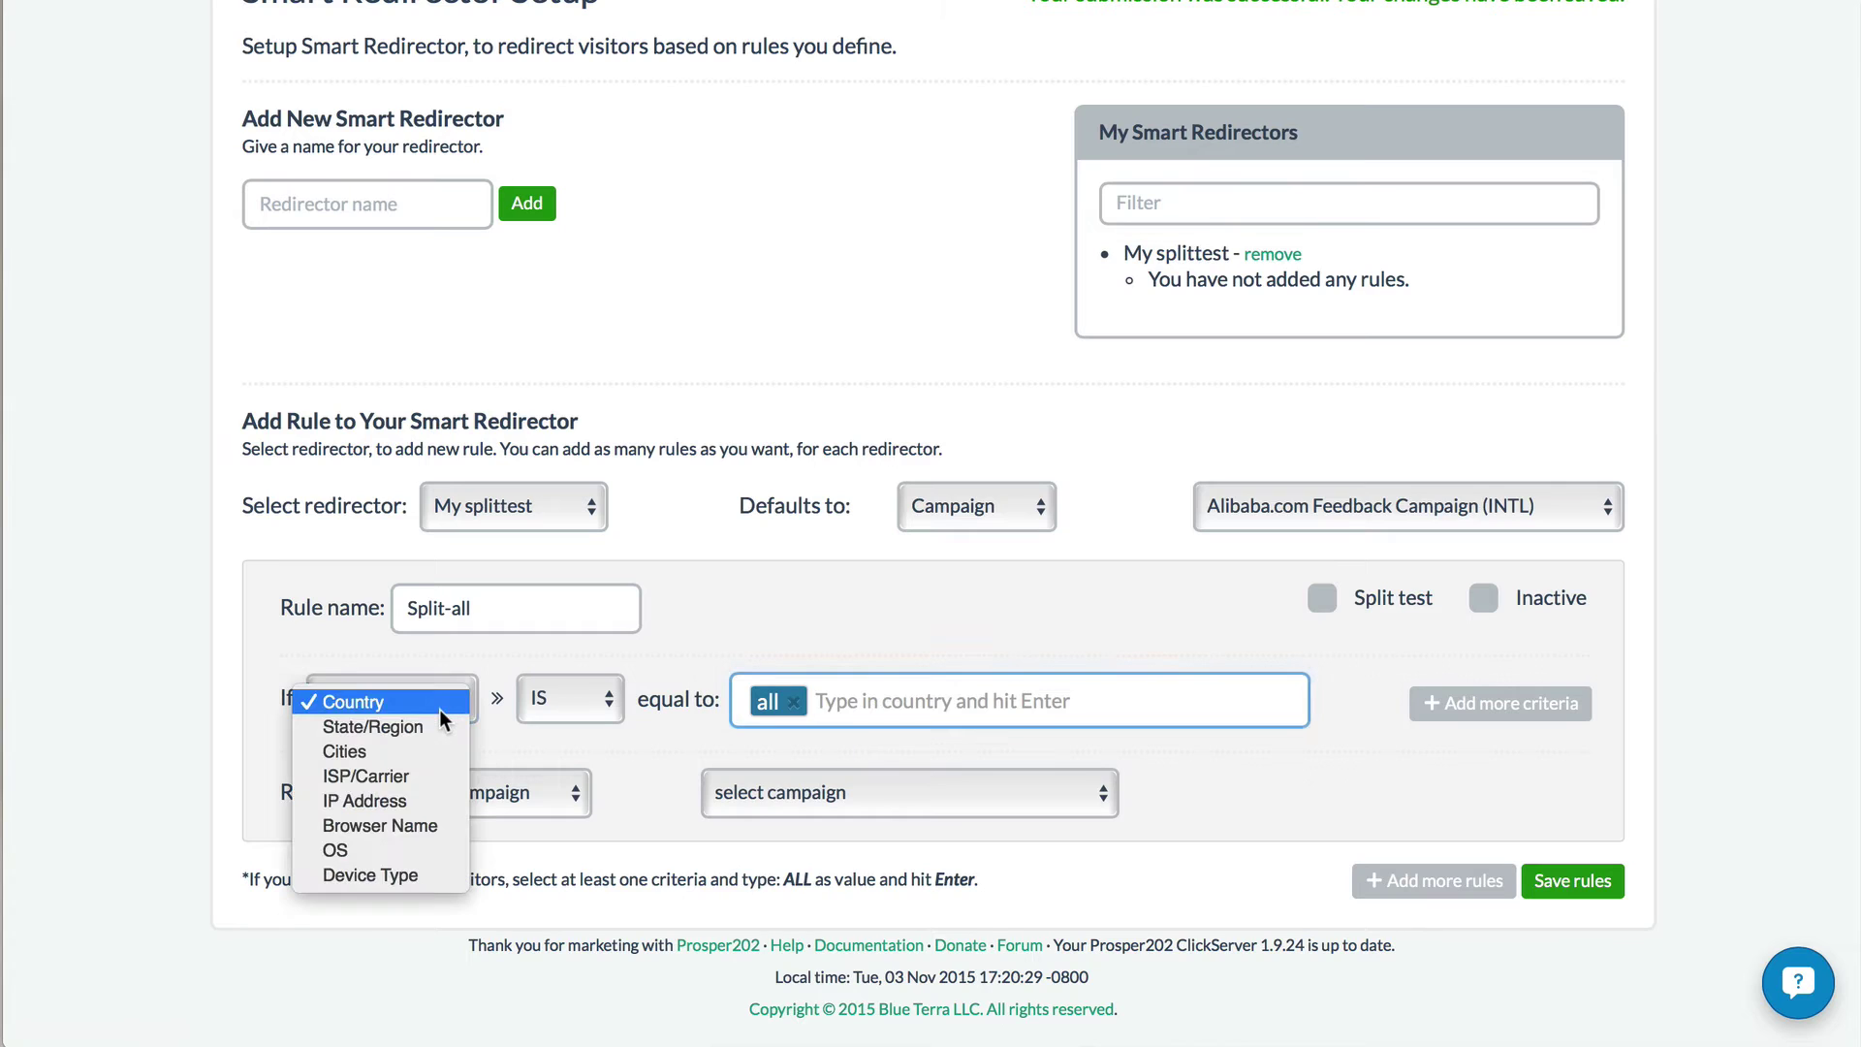
left_click(729, 691)
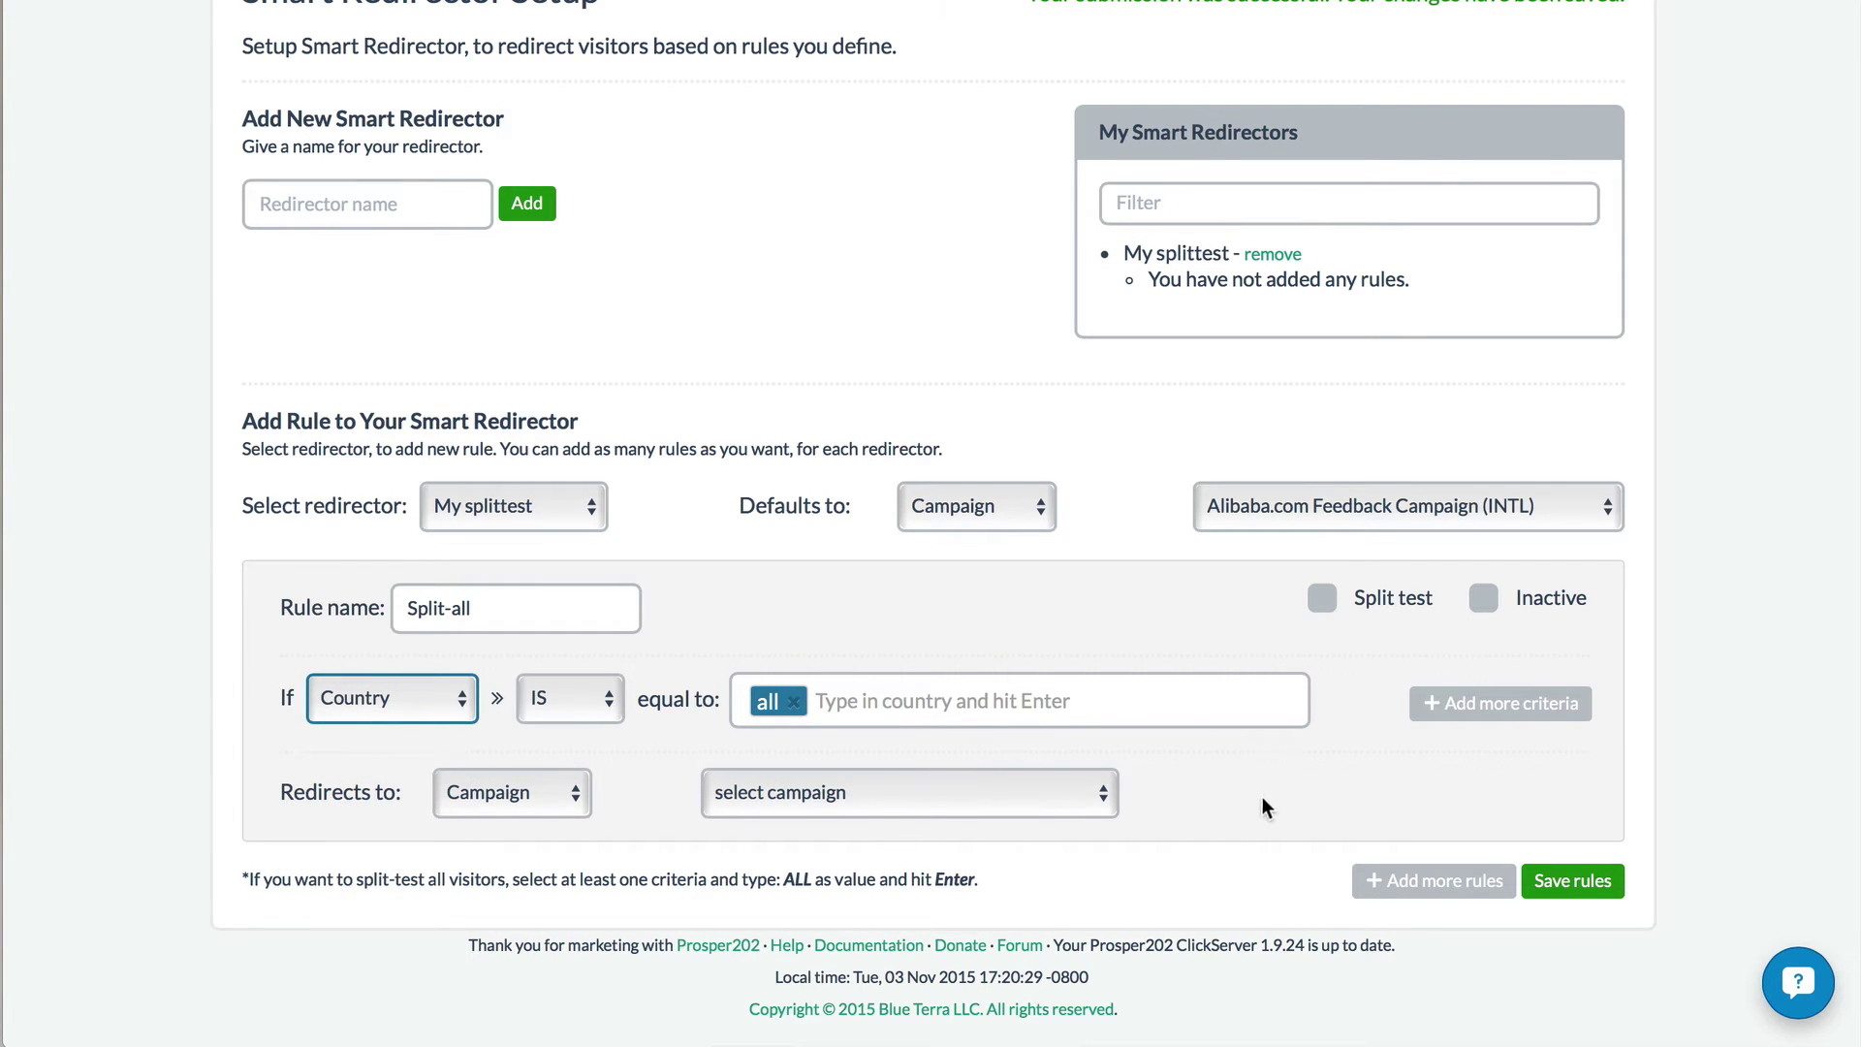
- Enable split testing and send the first redirect to Alibaba.com Feedback Campaign (INTL) with weight 1
left_click(1323, 600)
left_click(1331, 610)
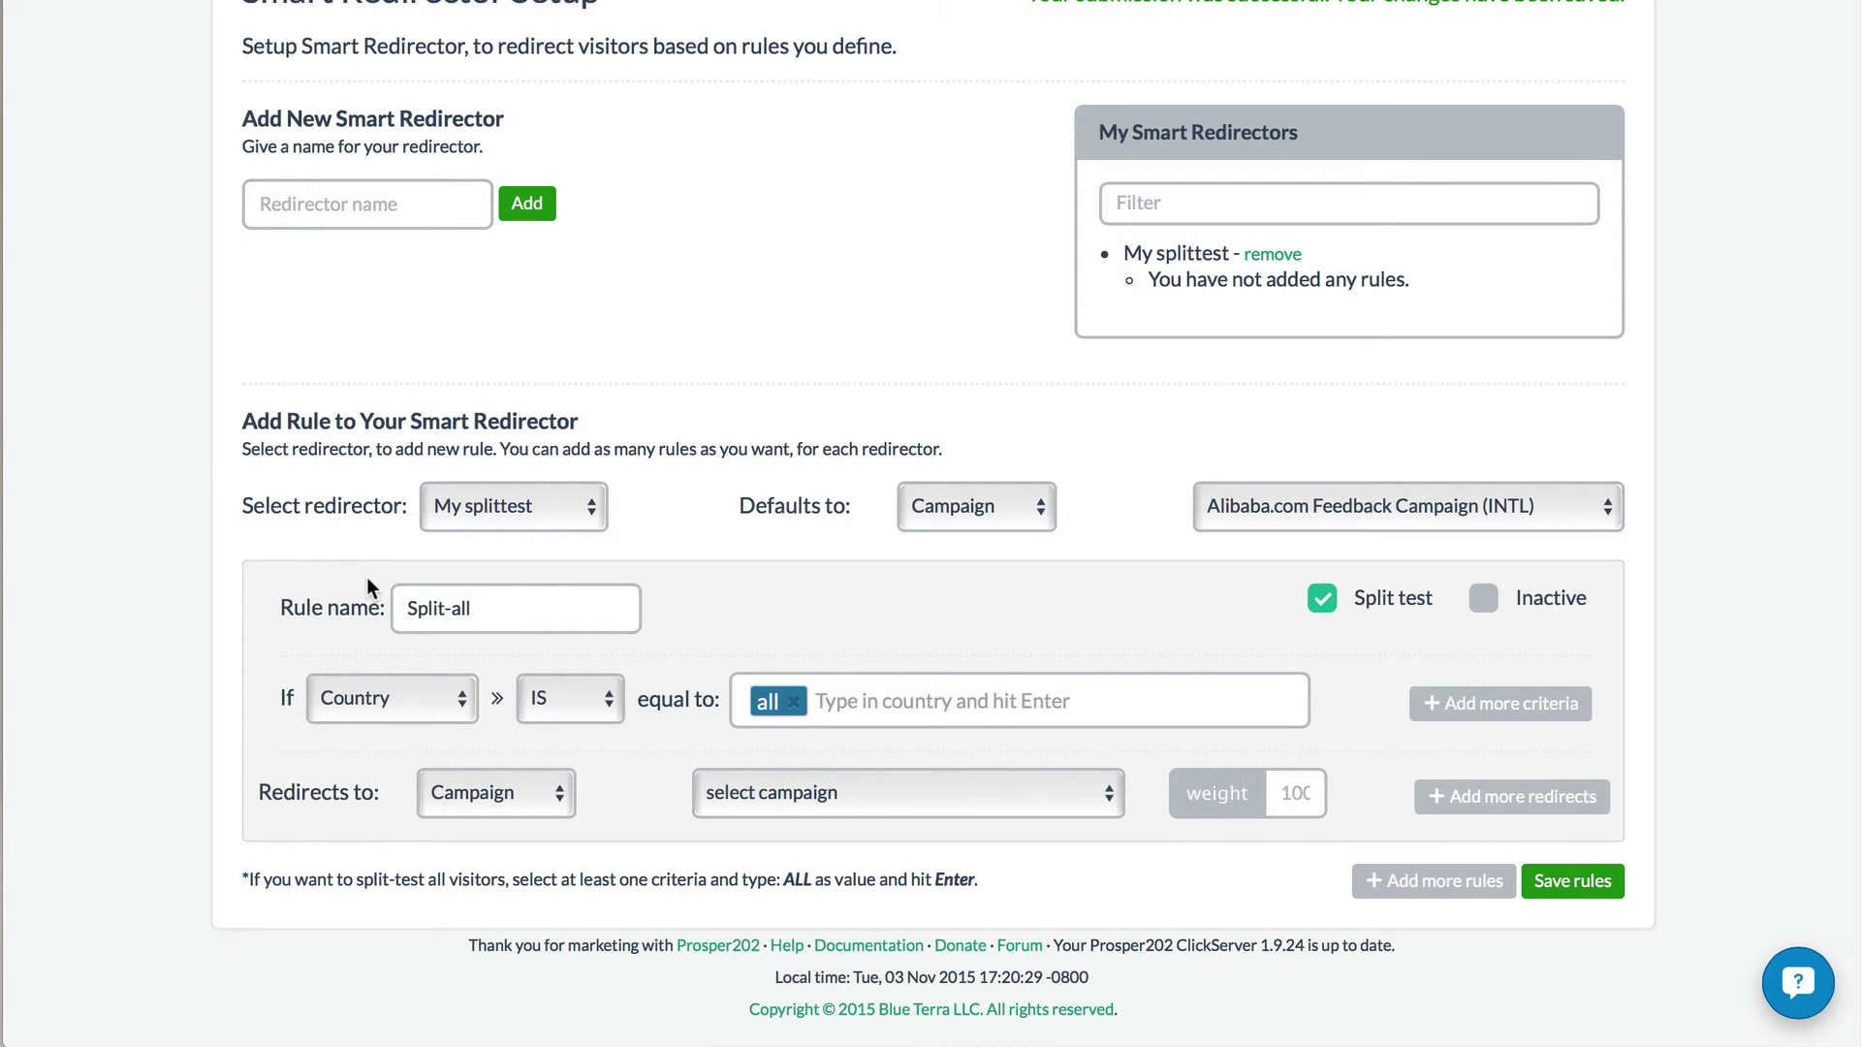
left_click(516, 786)
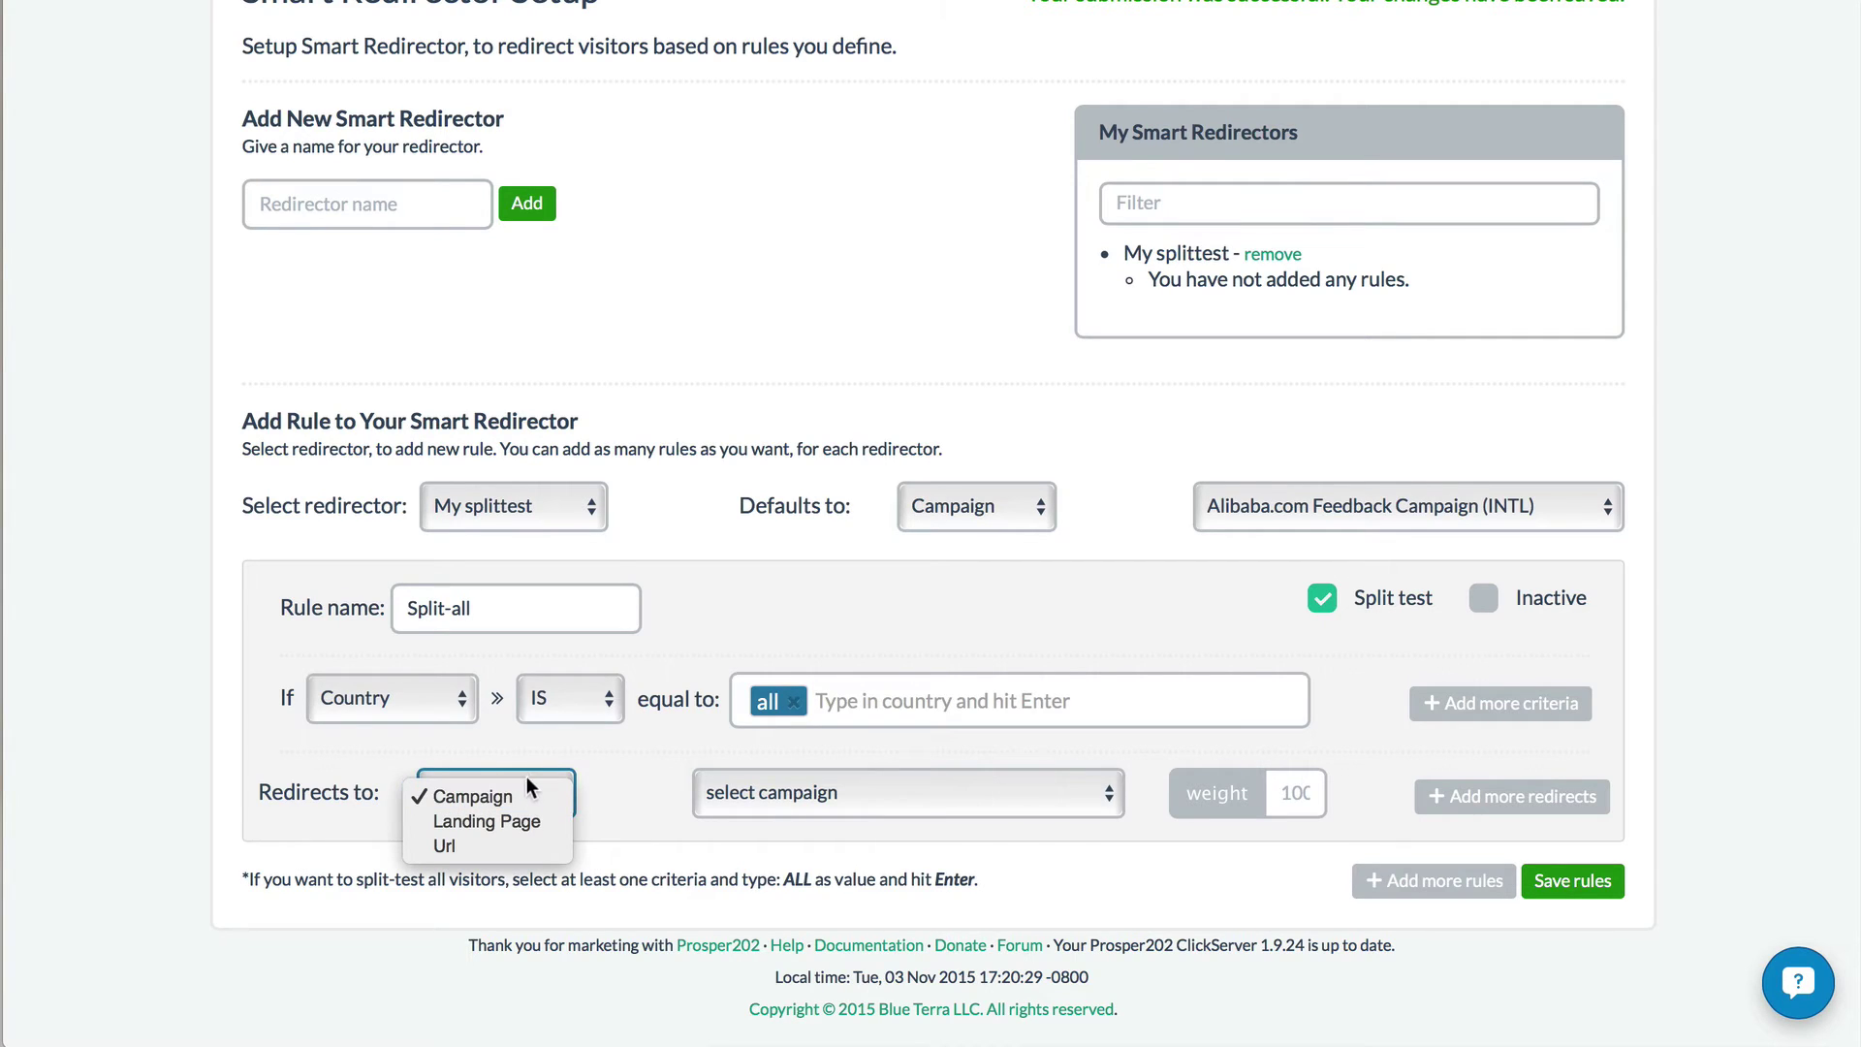
left_click(456, 843)
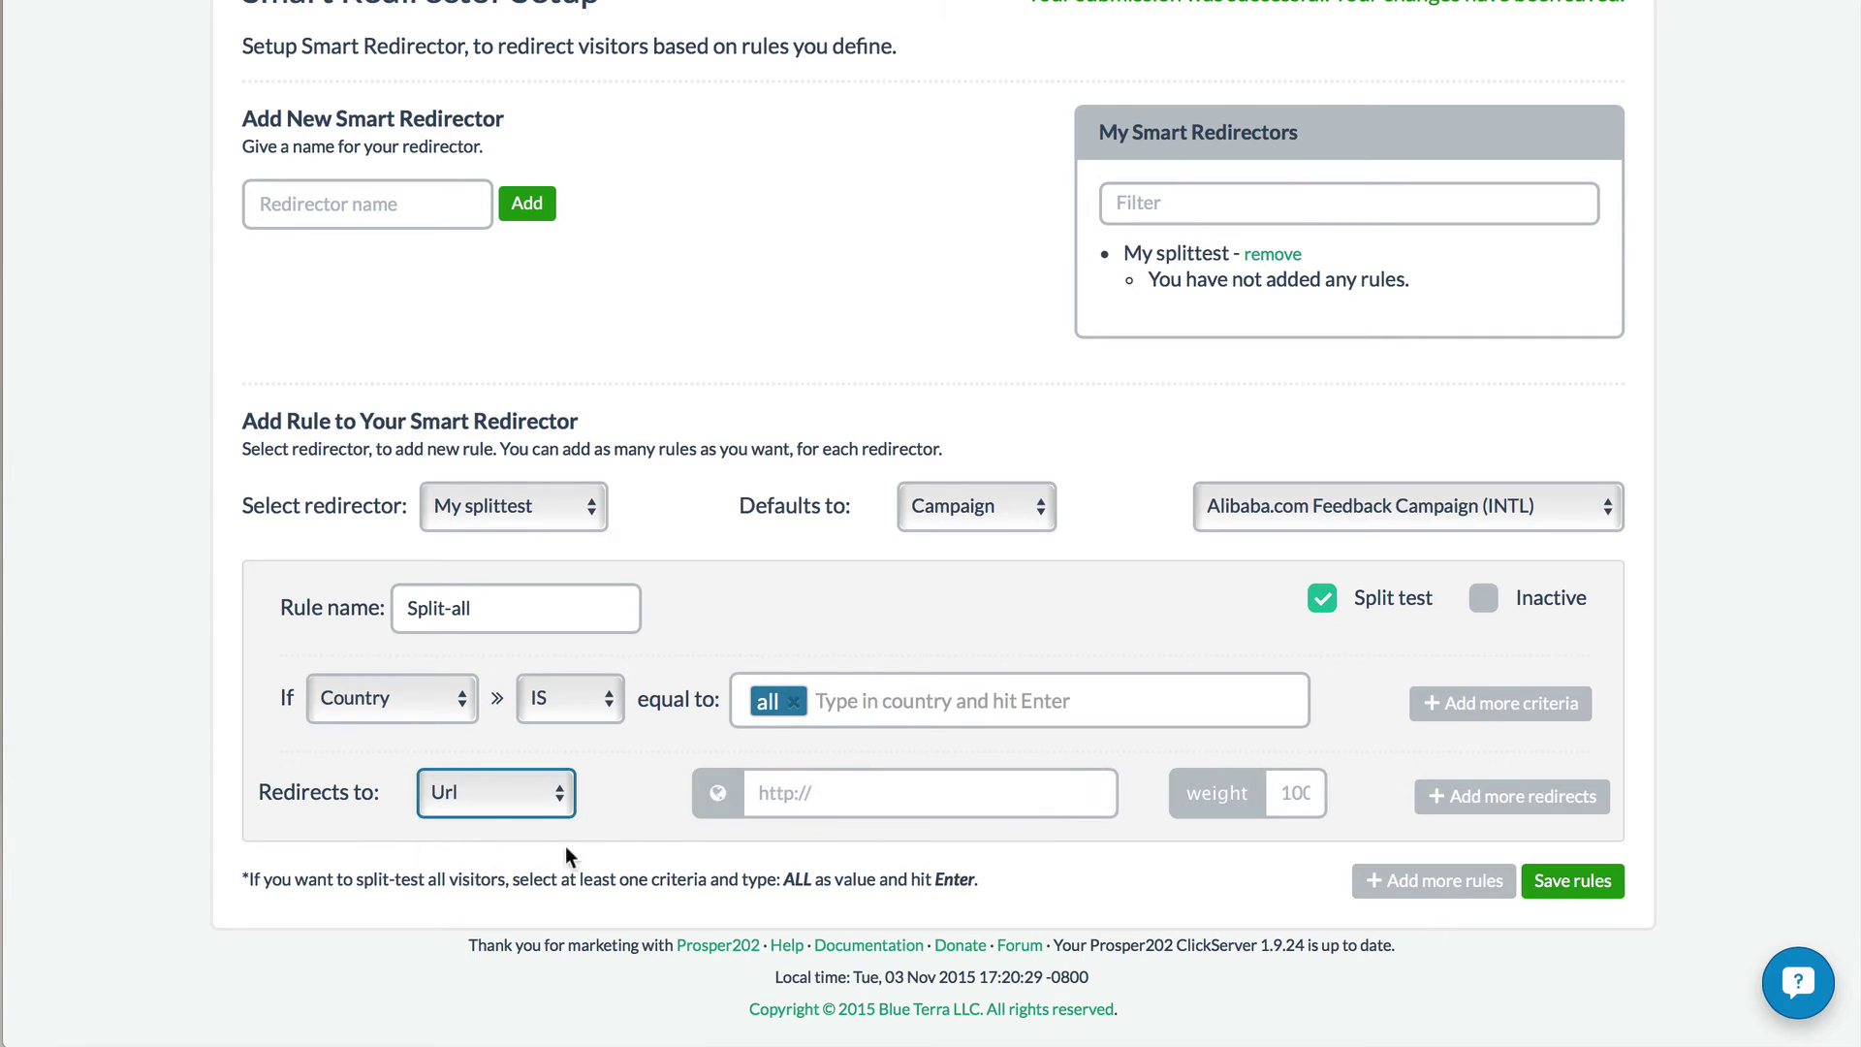
left_click(504, 799)
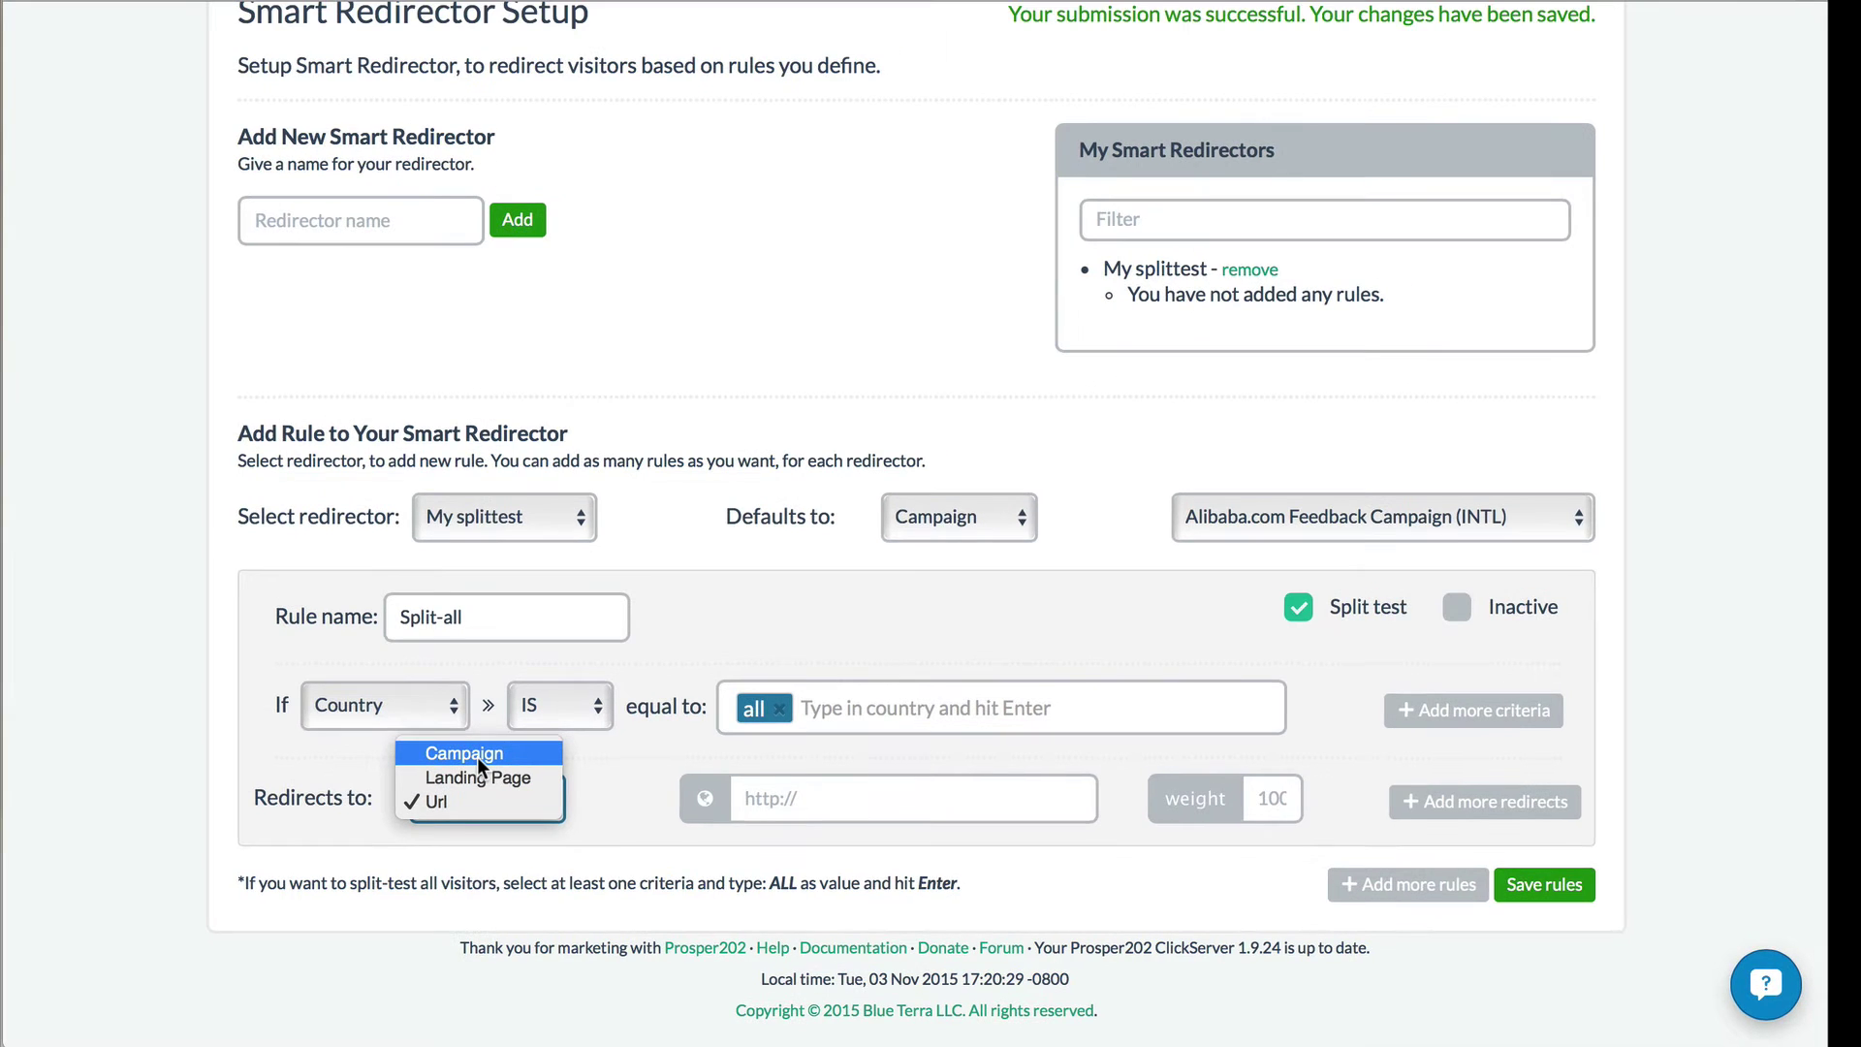
left_click(477, 759)
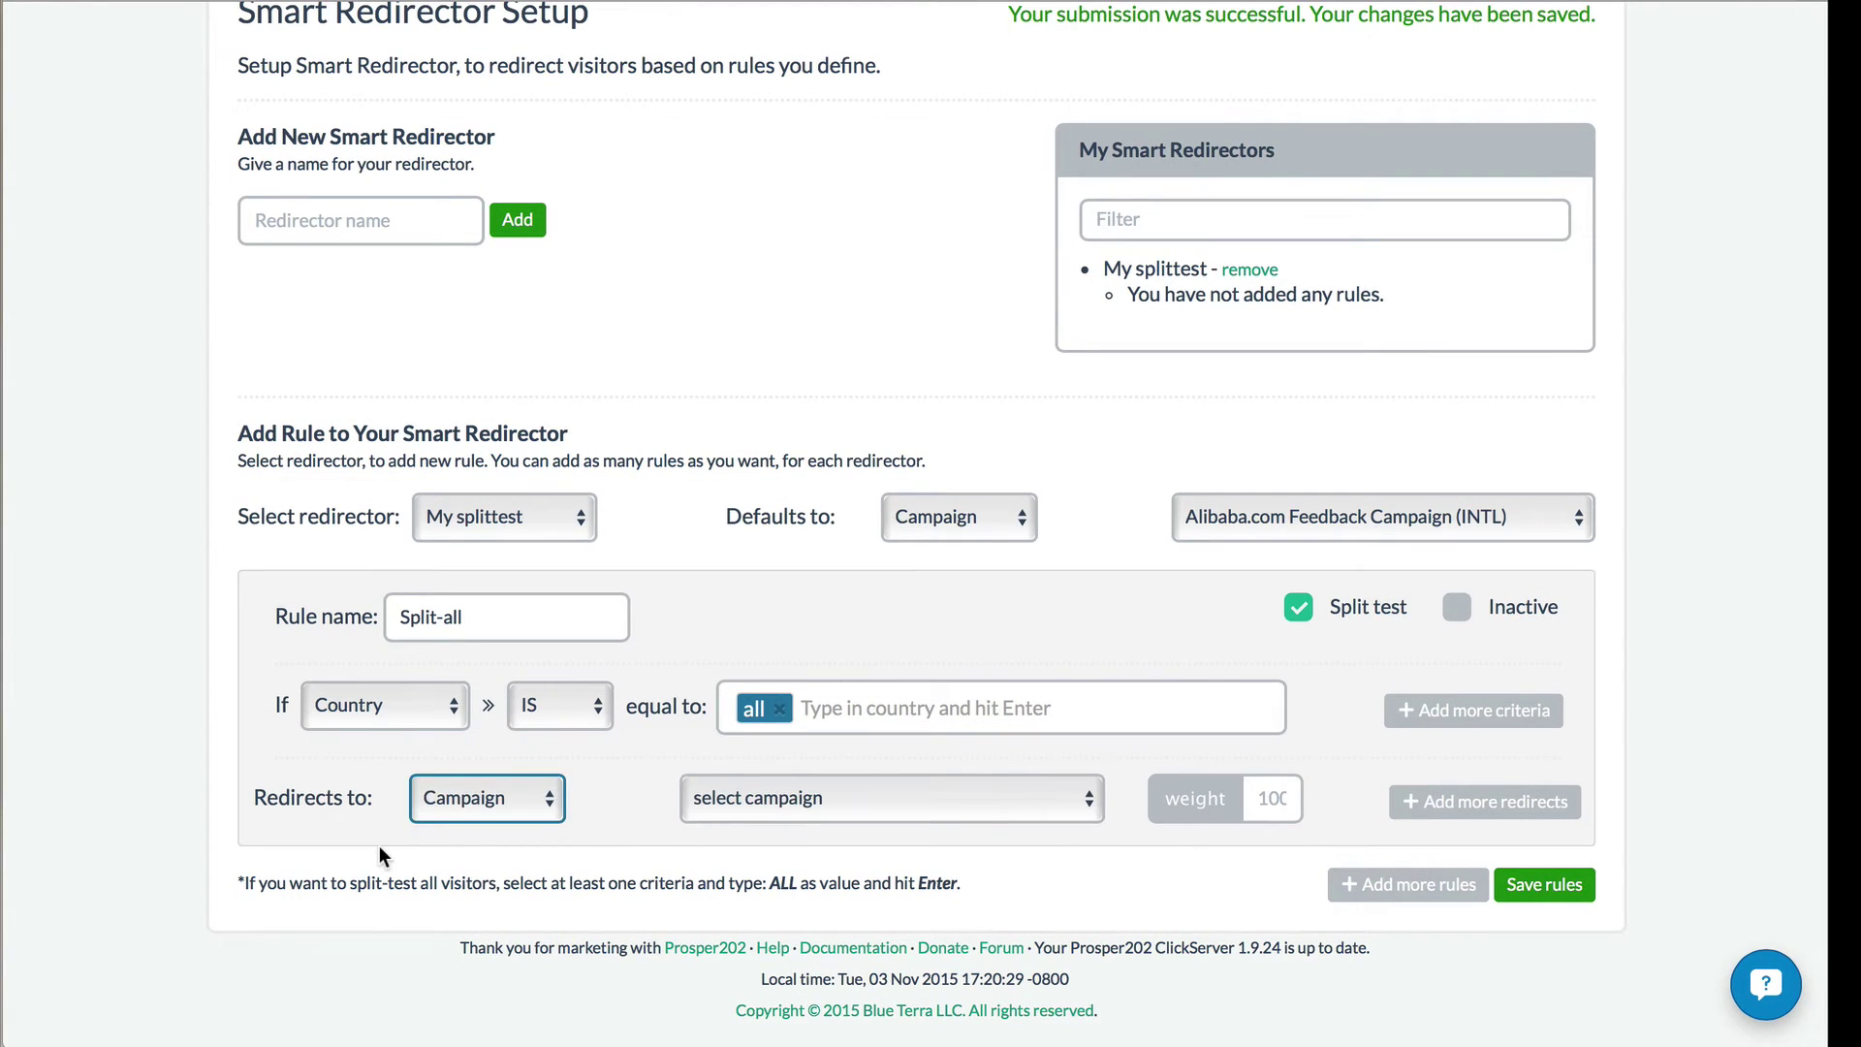
left_click(764, 811)
left_click(879, 825)
left_click(1273, 798)
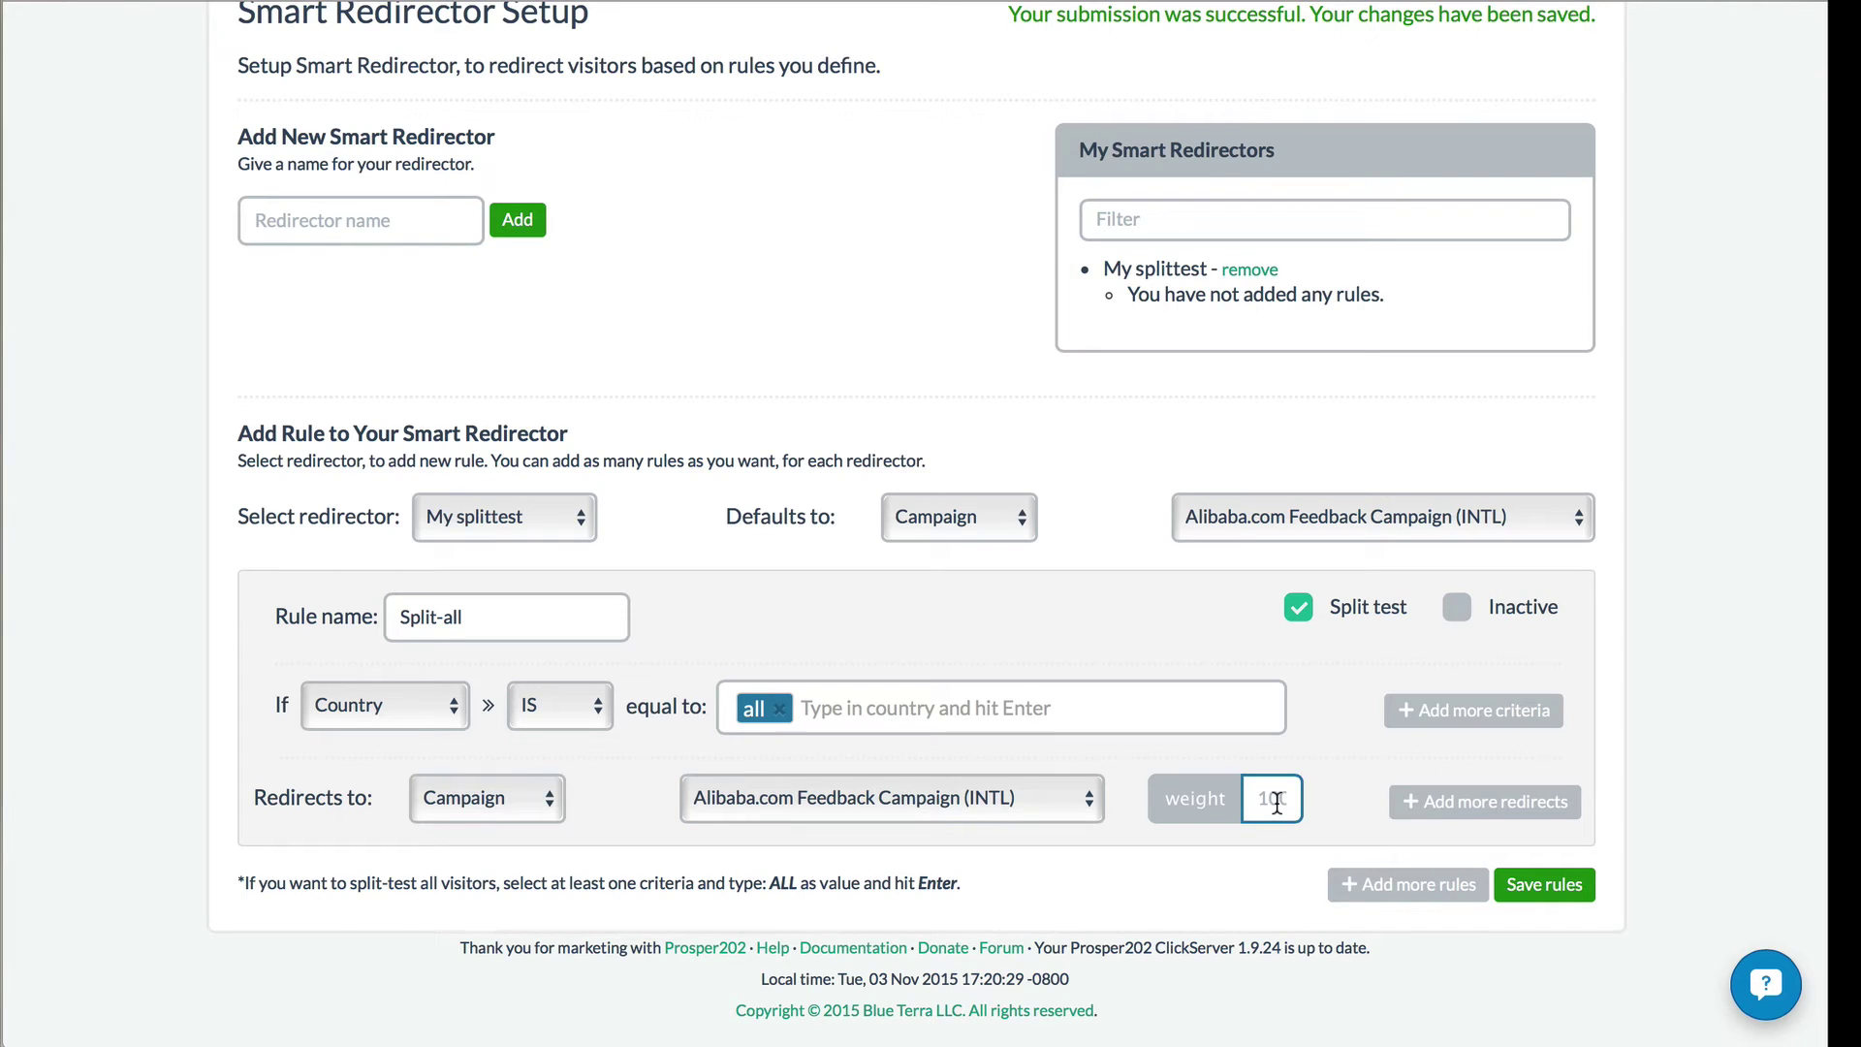
type("1")
- Add a second redirect to the Insurance campaign with weight 1
left_click(1429, 804)
left_click(1270, 859)
type("1")
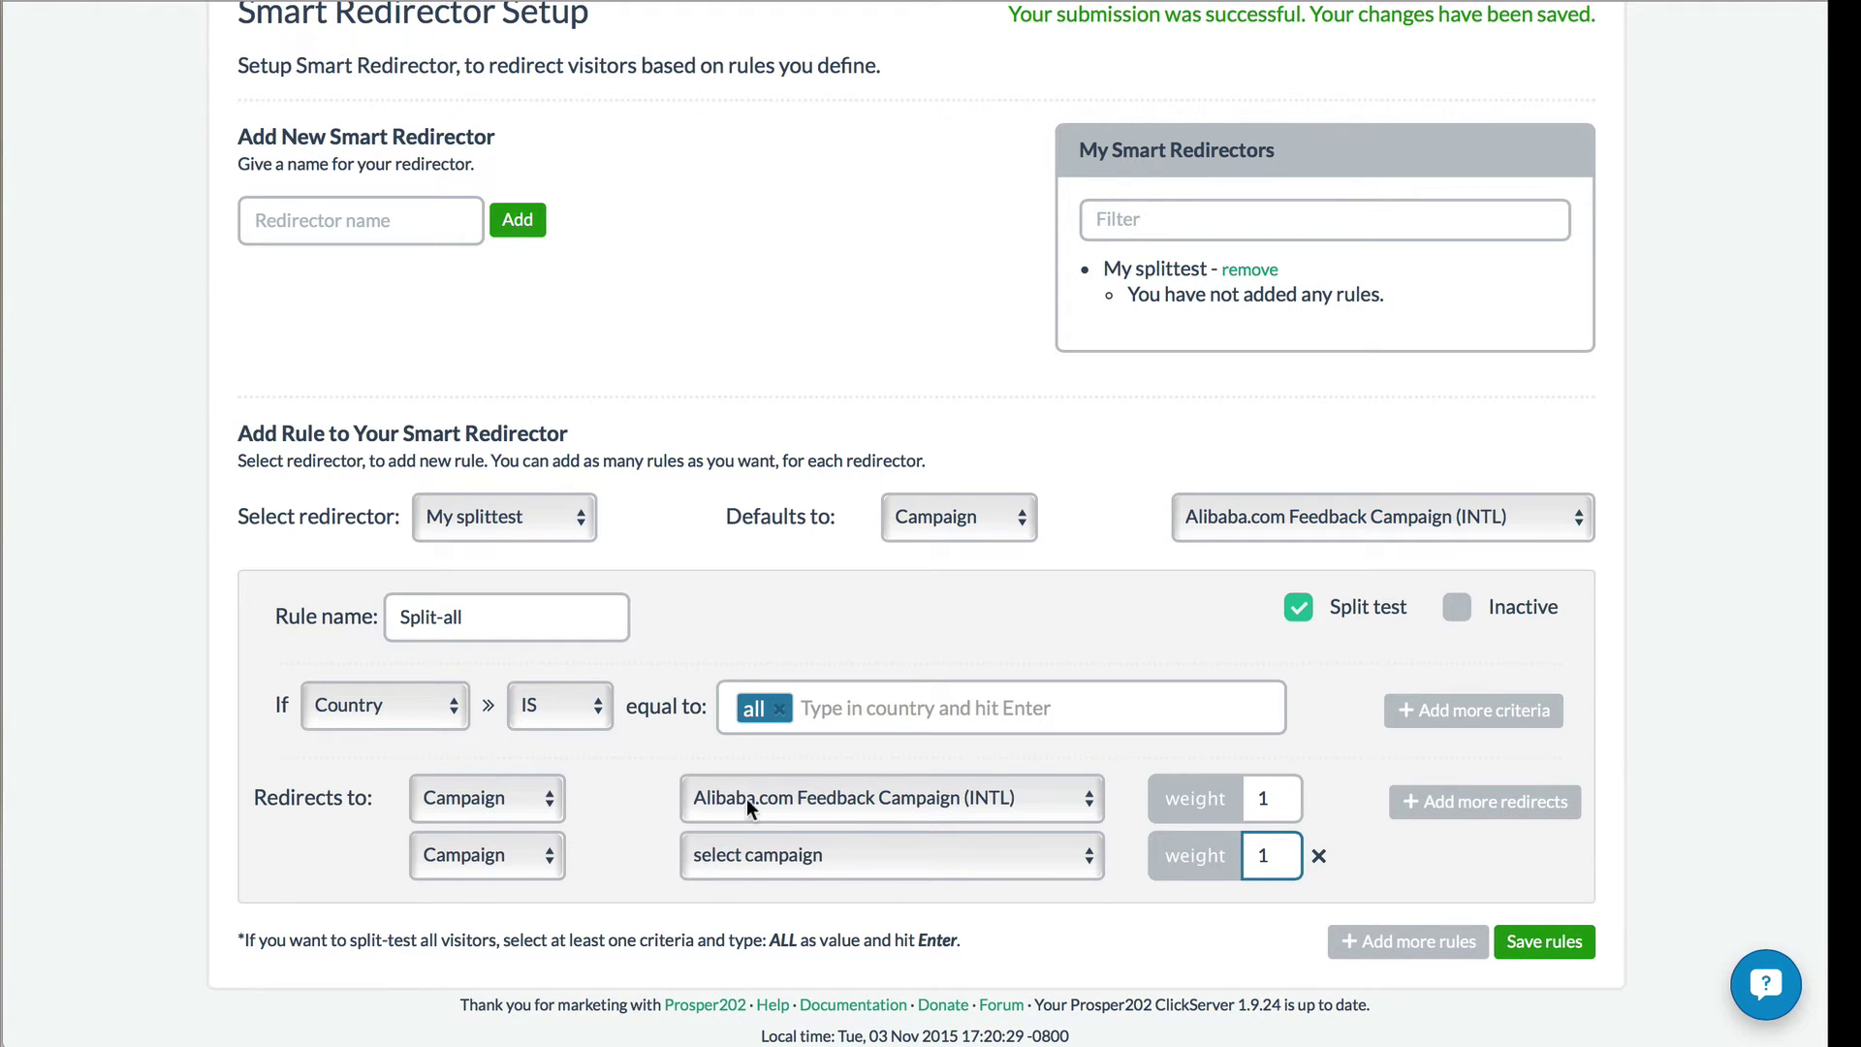
left_click(784, 860)
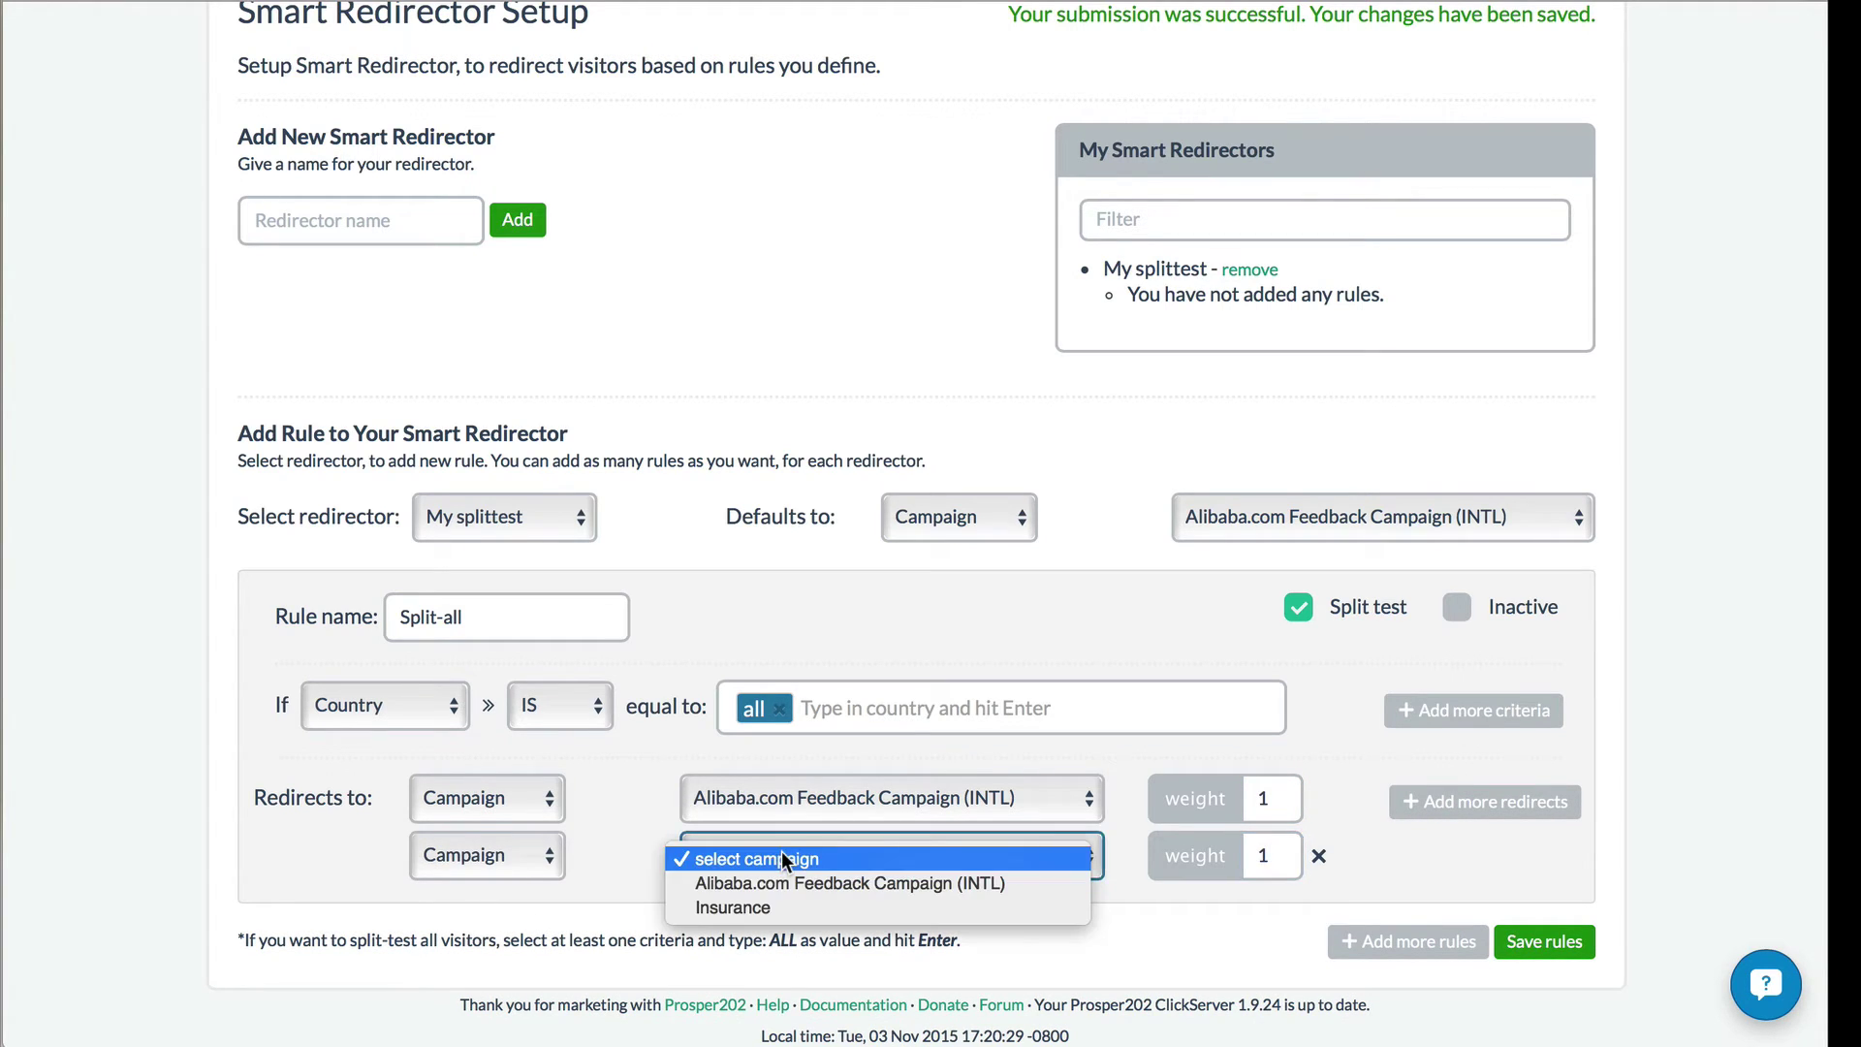
left_click(787, 907)
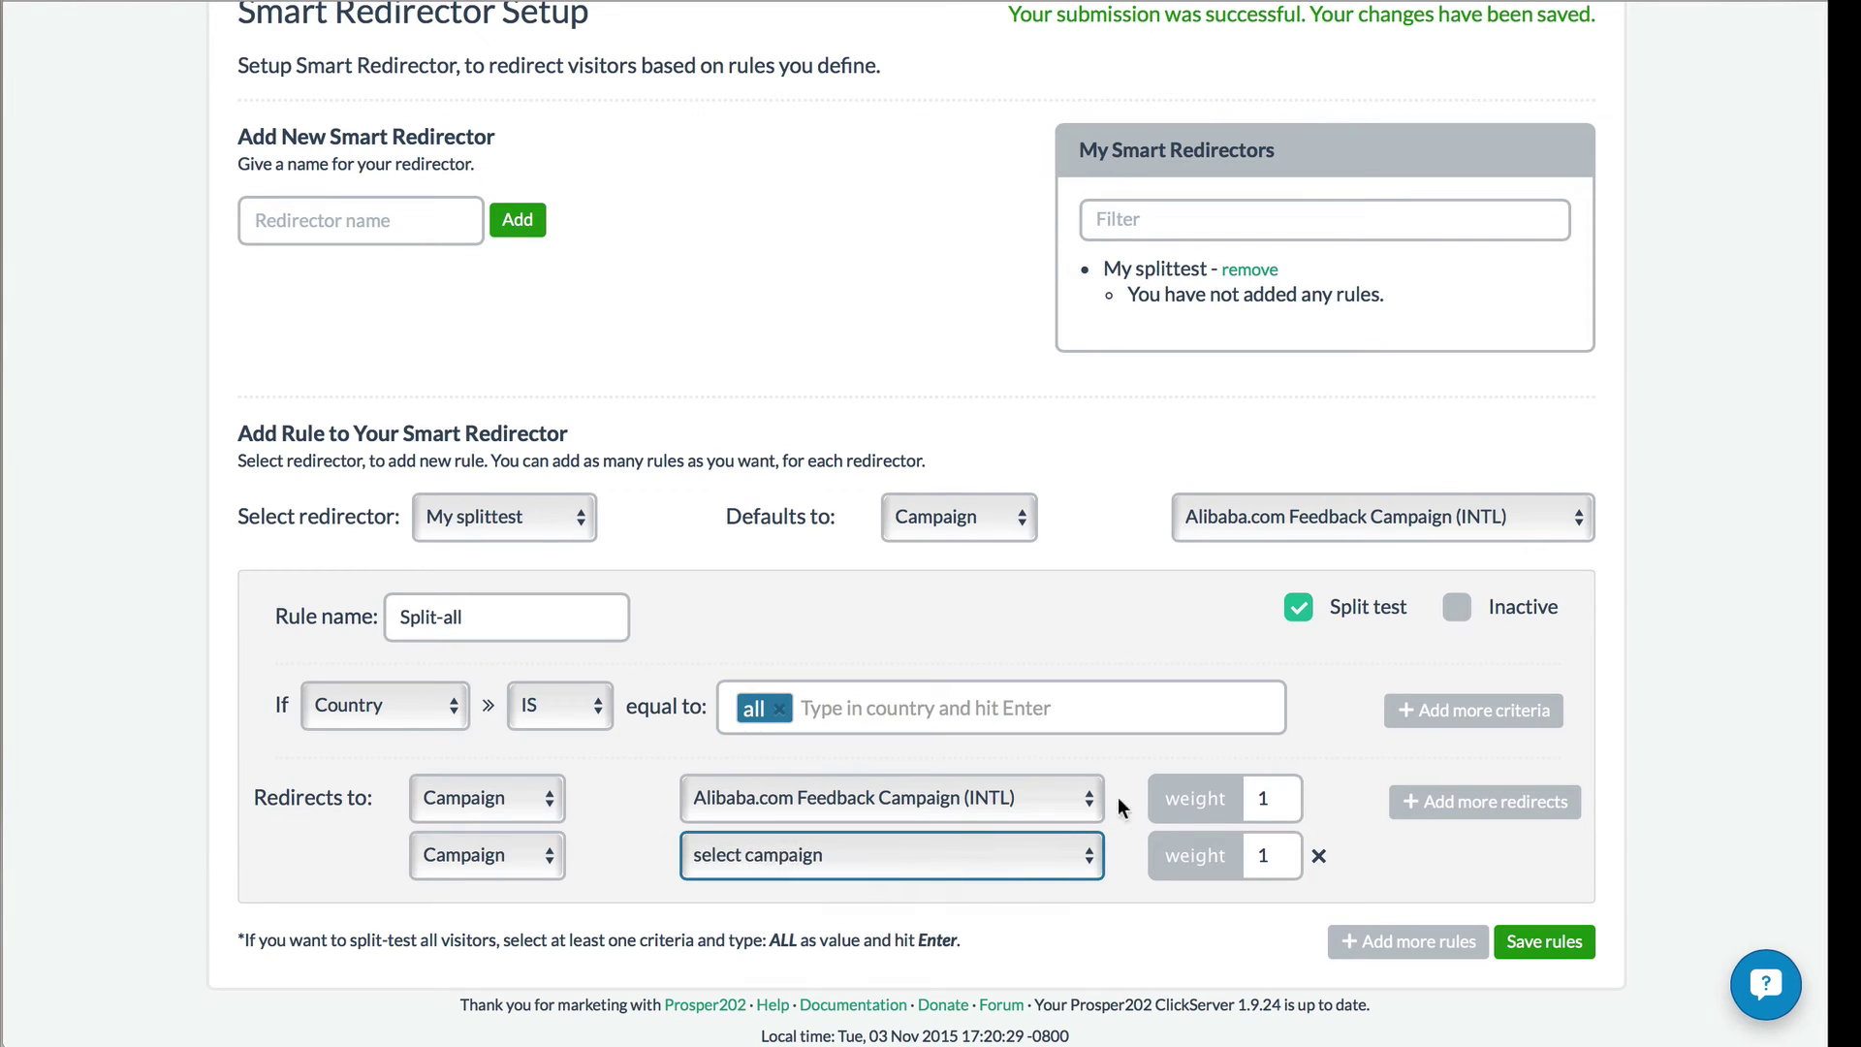
left_click(1289, 797)
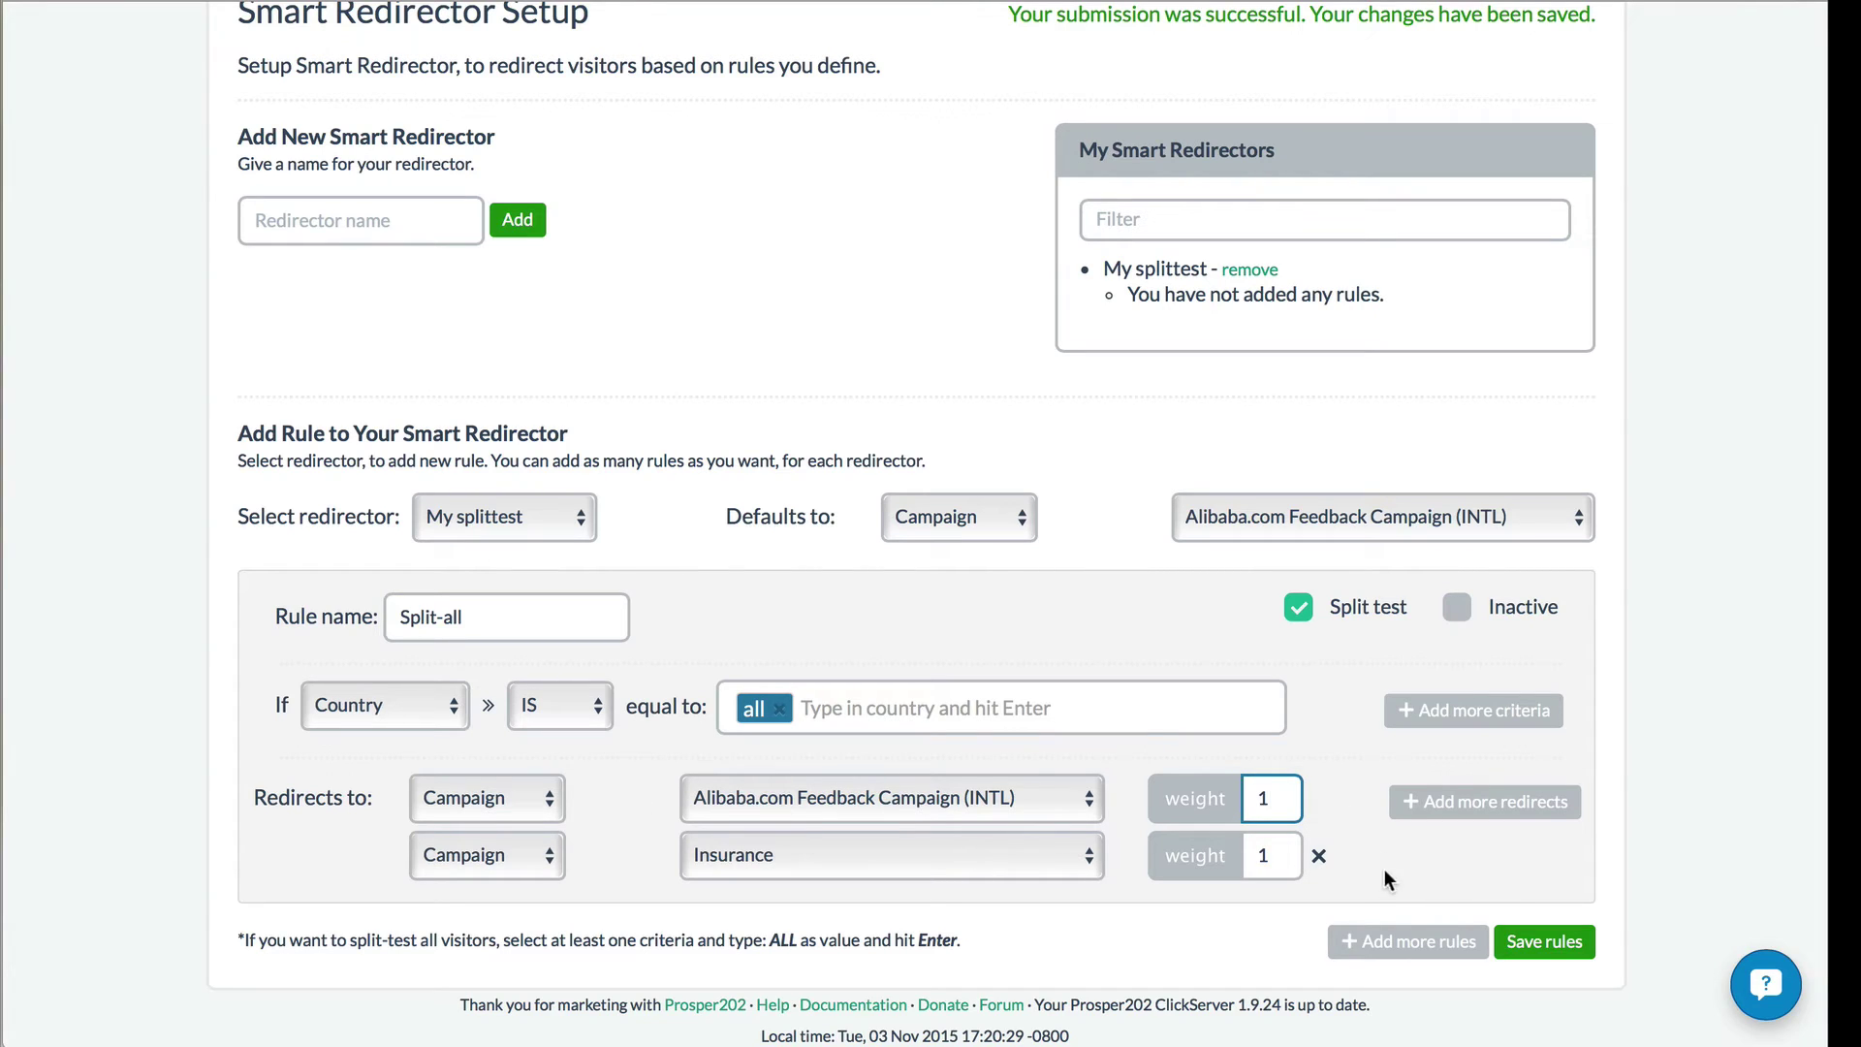
- Save the Split-all rule under My splittest
left_click(1544, 942)
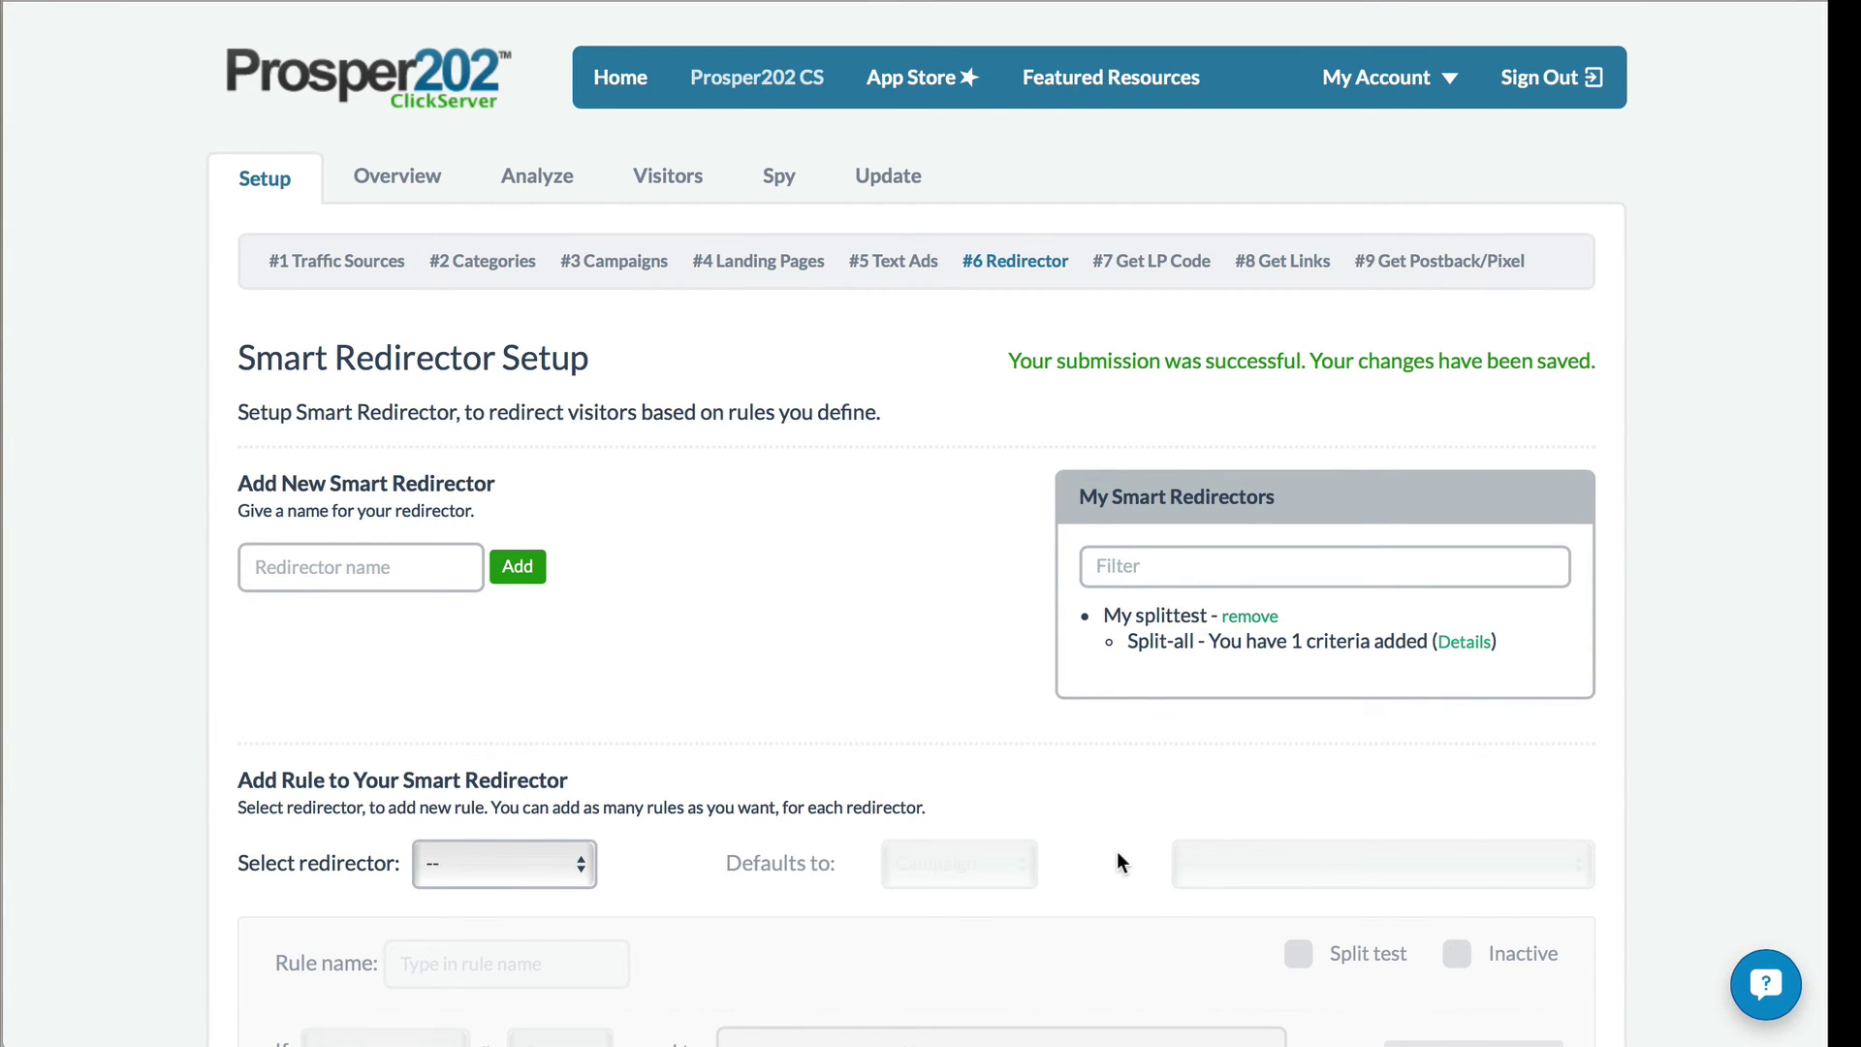
scroll(1118, 861, "down", 5)
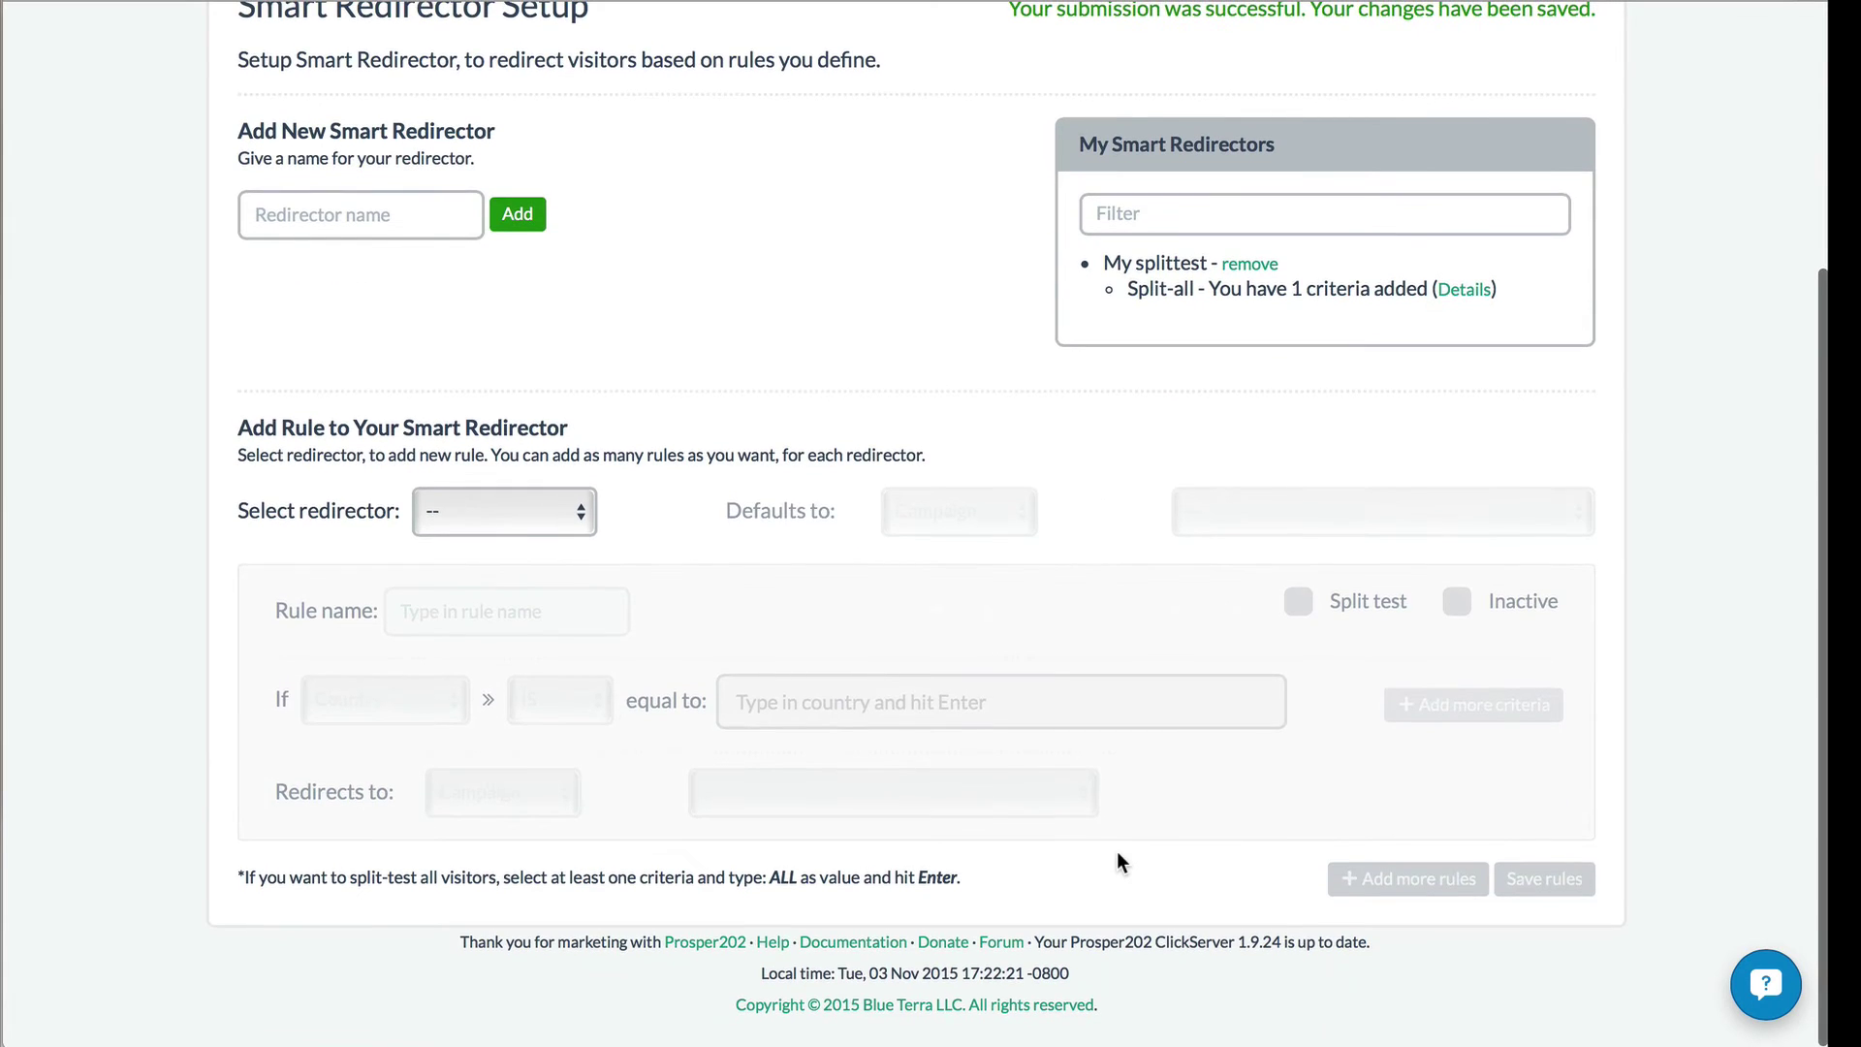
scroll(1118, 870, "up", 4)
scroll(1117, 904, "up", 1)
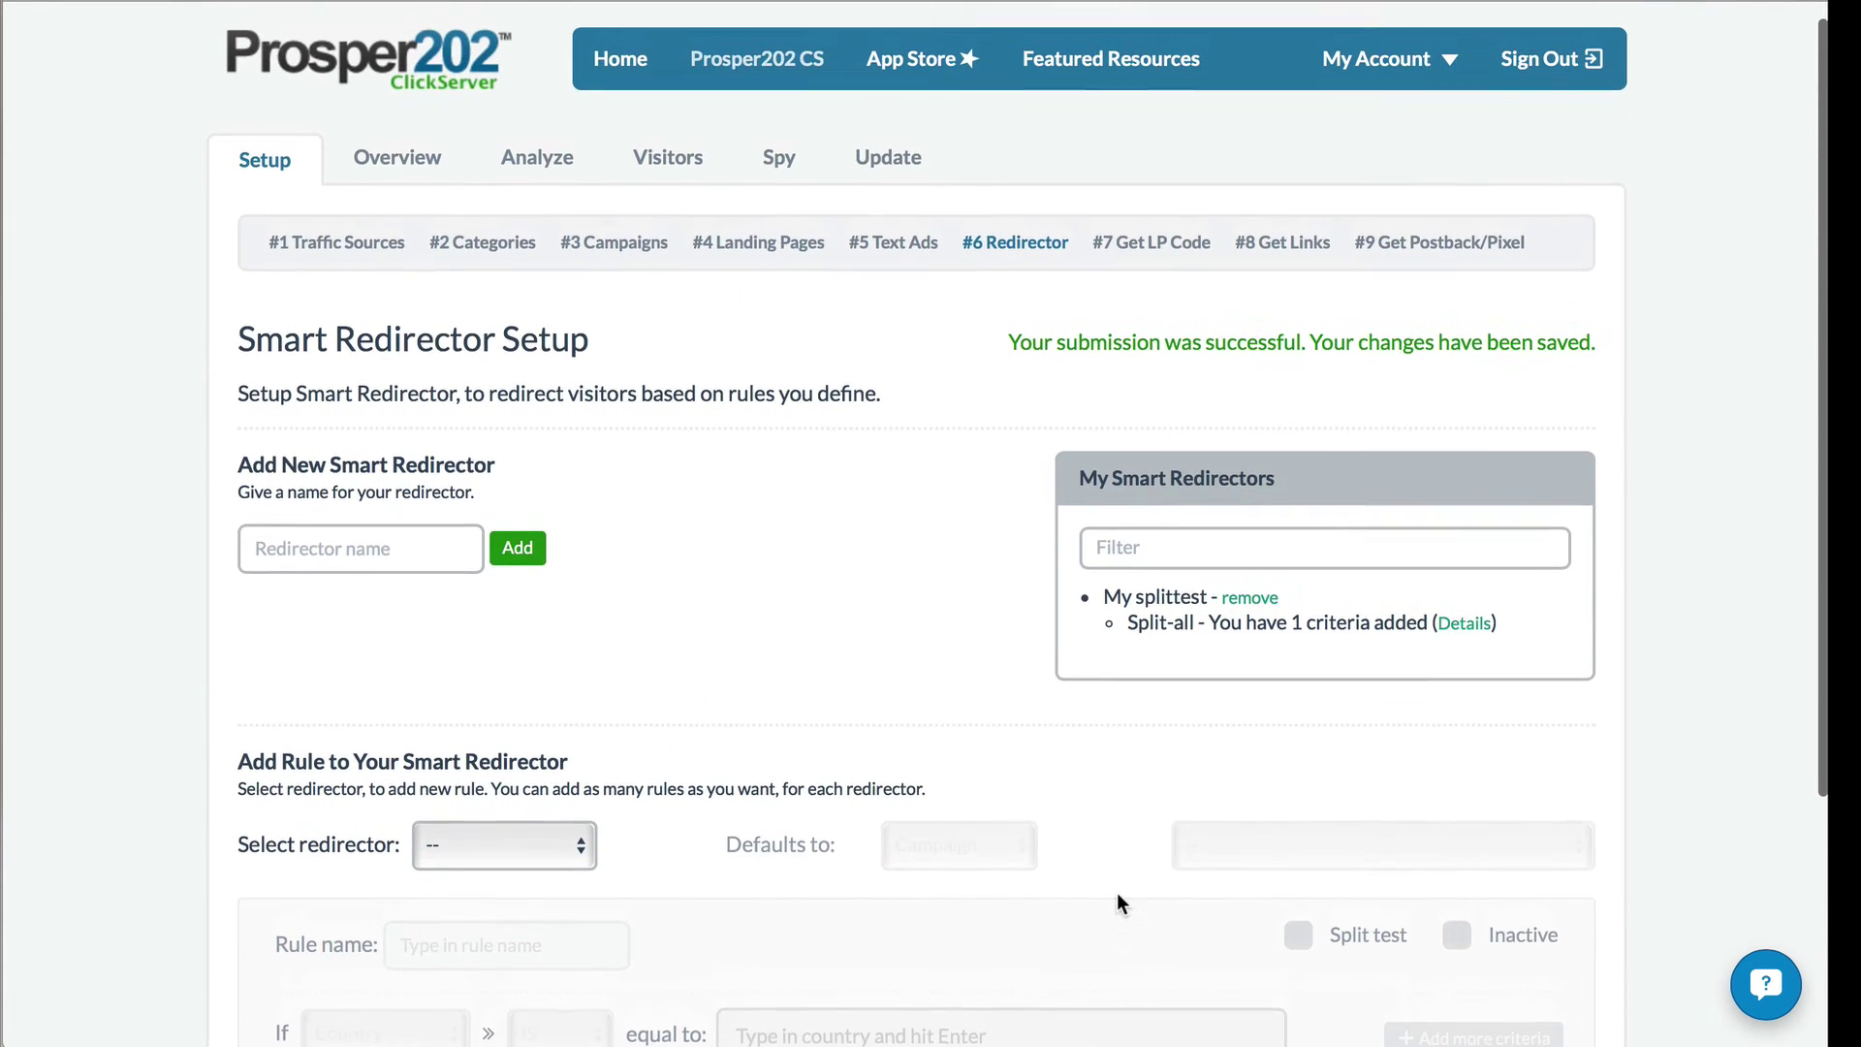
scroll(1117, 894, "up", 1)
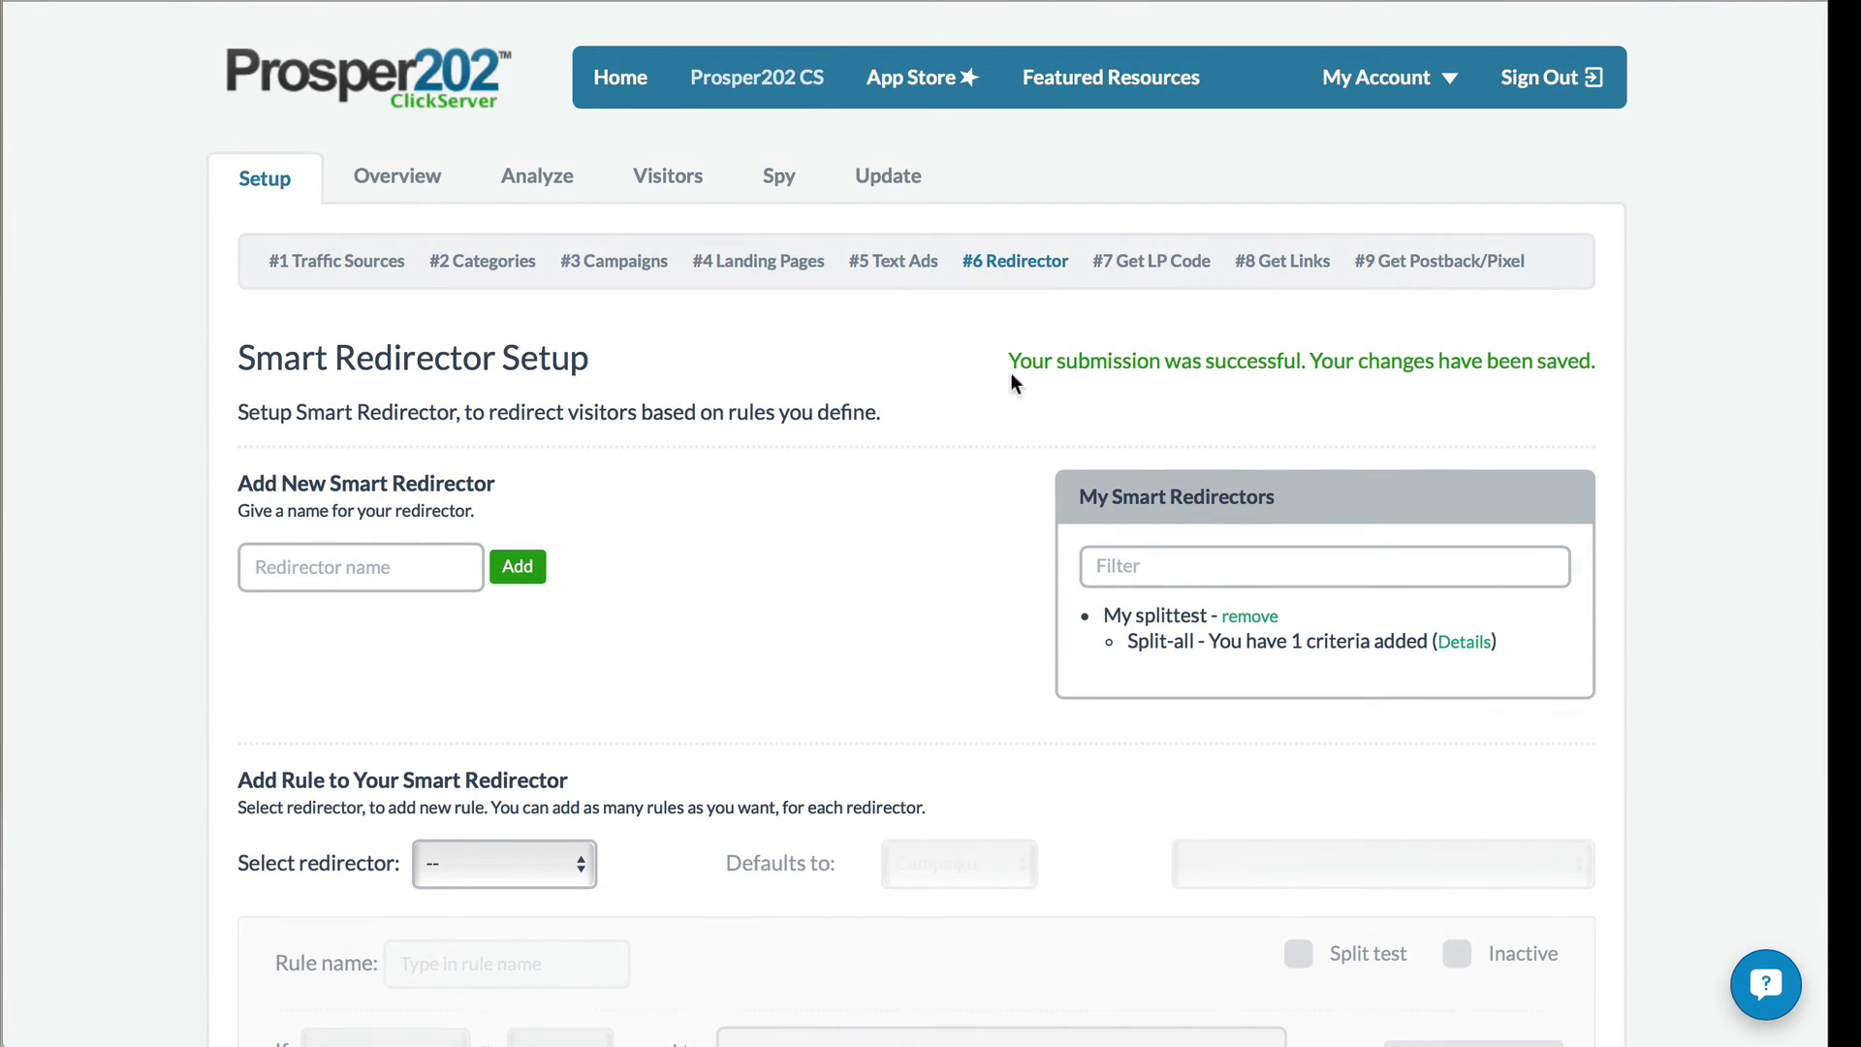
- Set up a Smart Redirector tracking link for rotator My splittest with Facebook traffic
left_click(1282, 260)
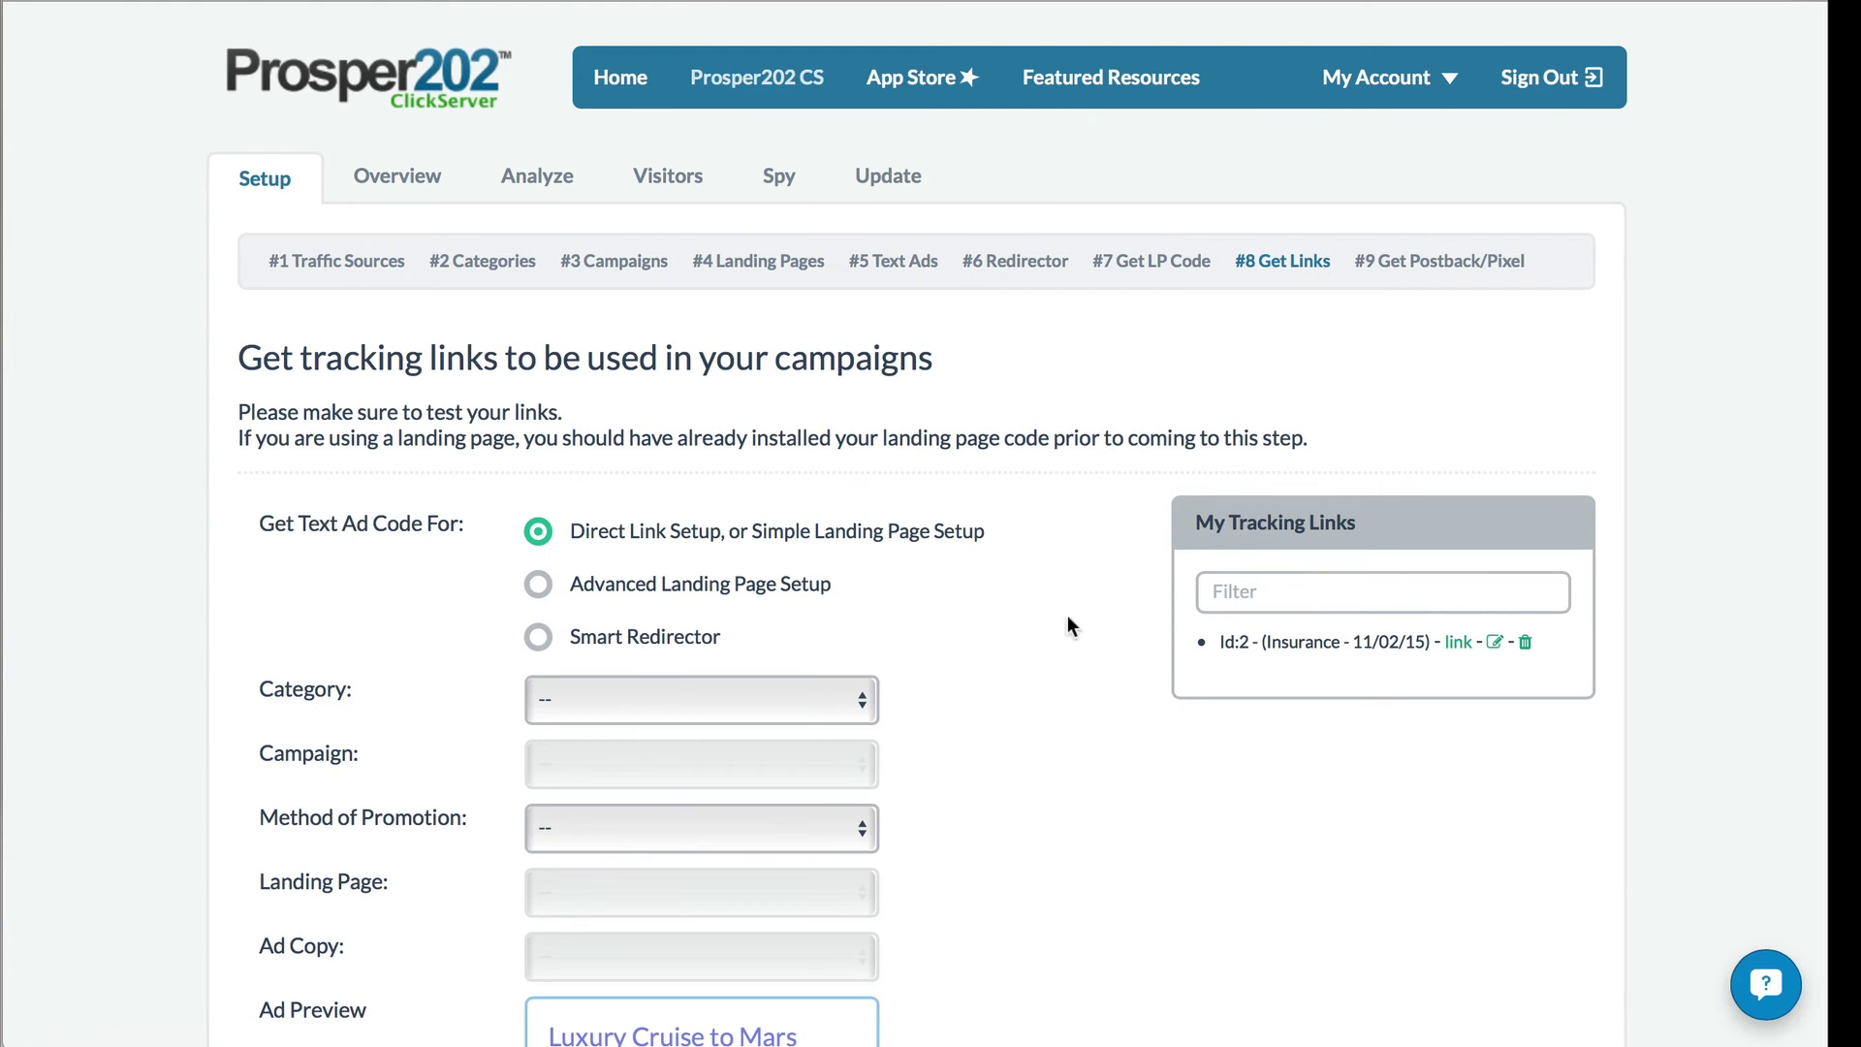
left_click(540, 640)
left_click(738, 695)
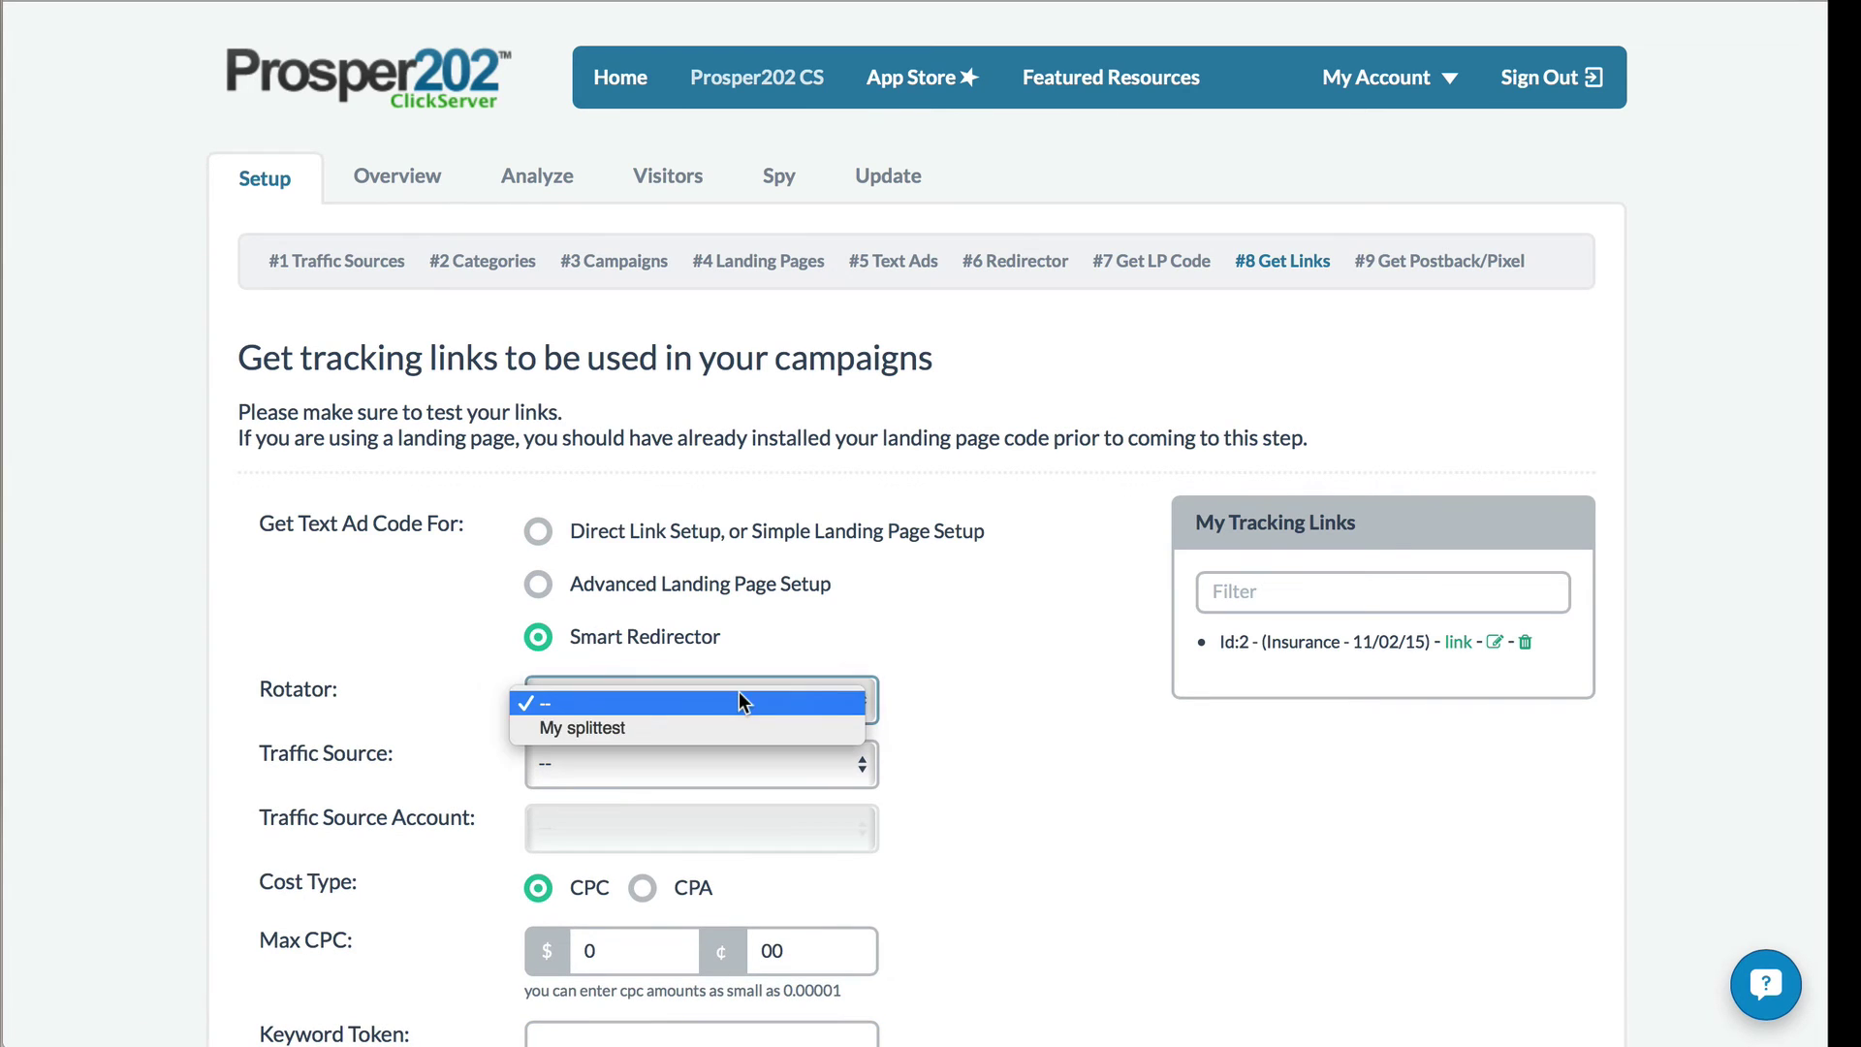
left_click(556, 725)
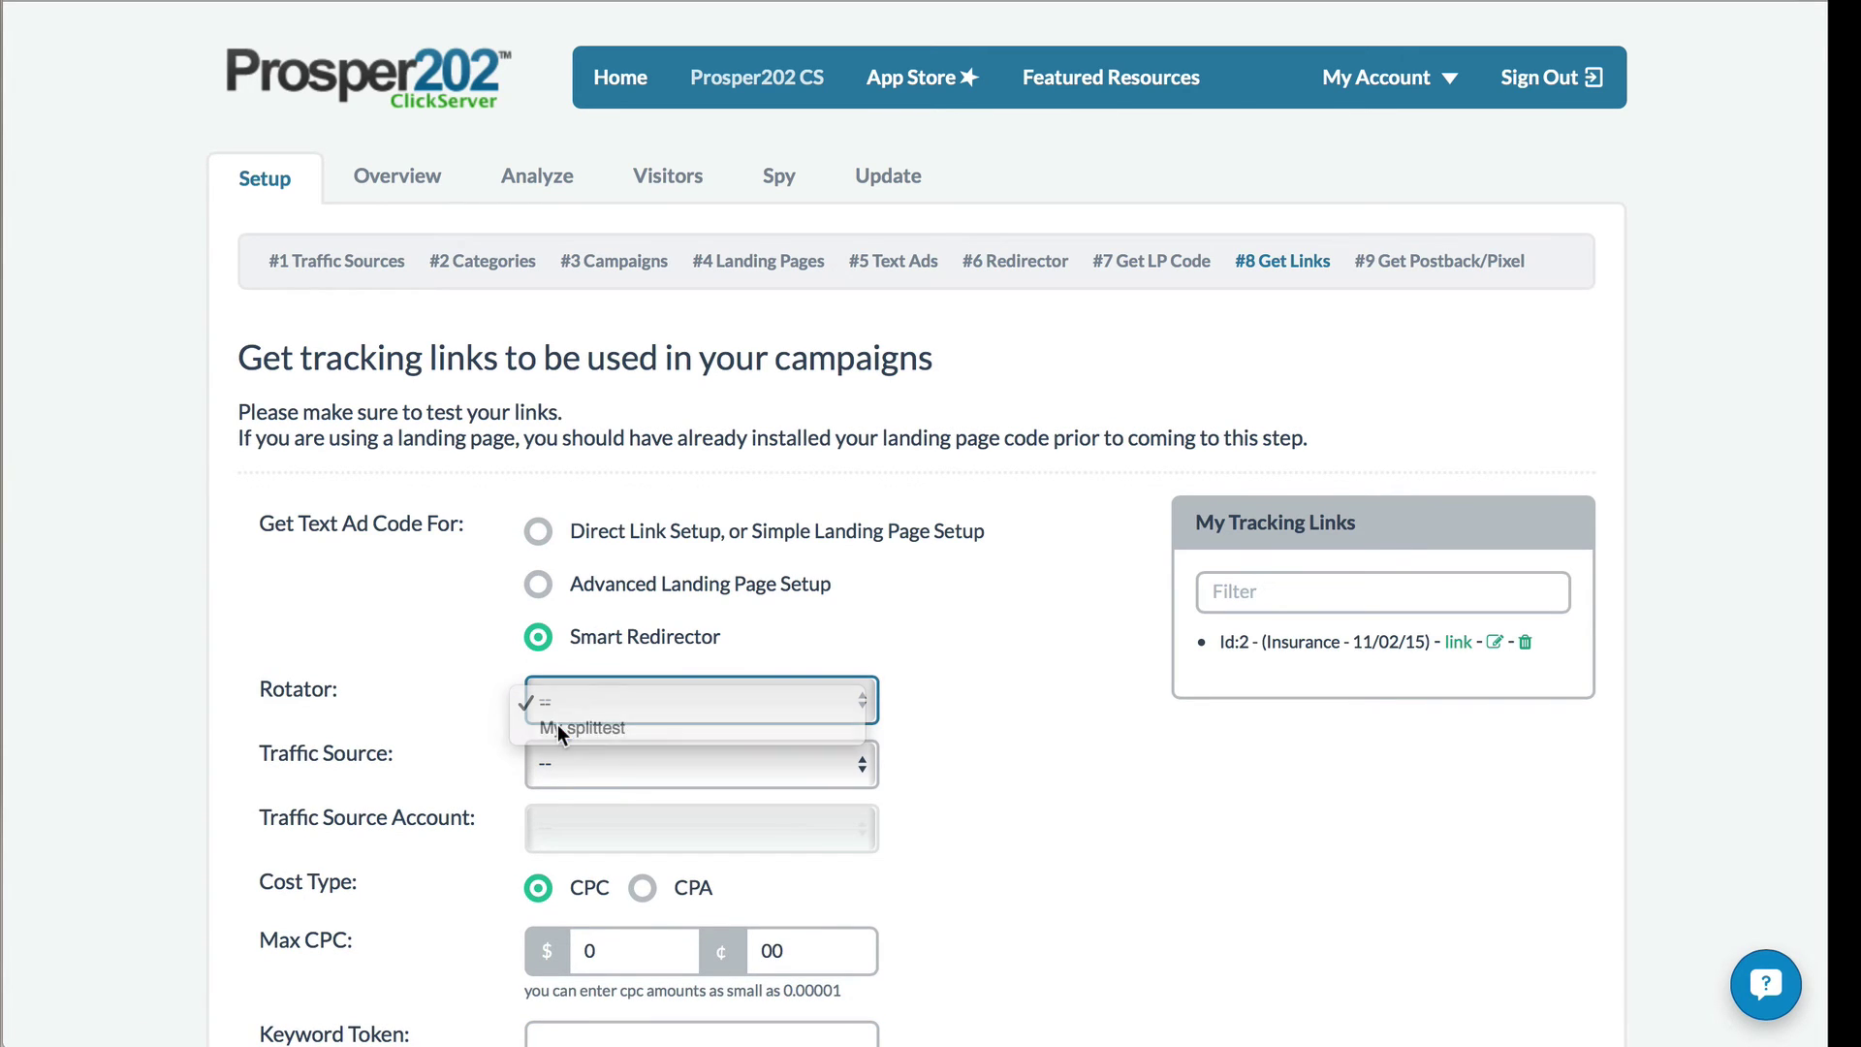
left_click(627, 768)
left_click(707, 793)
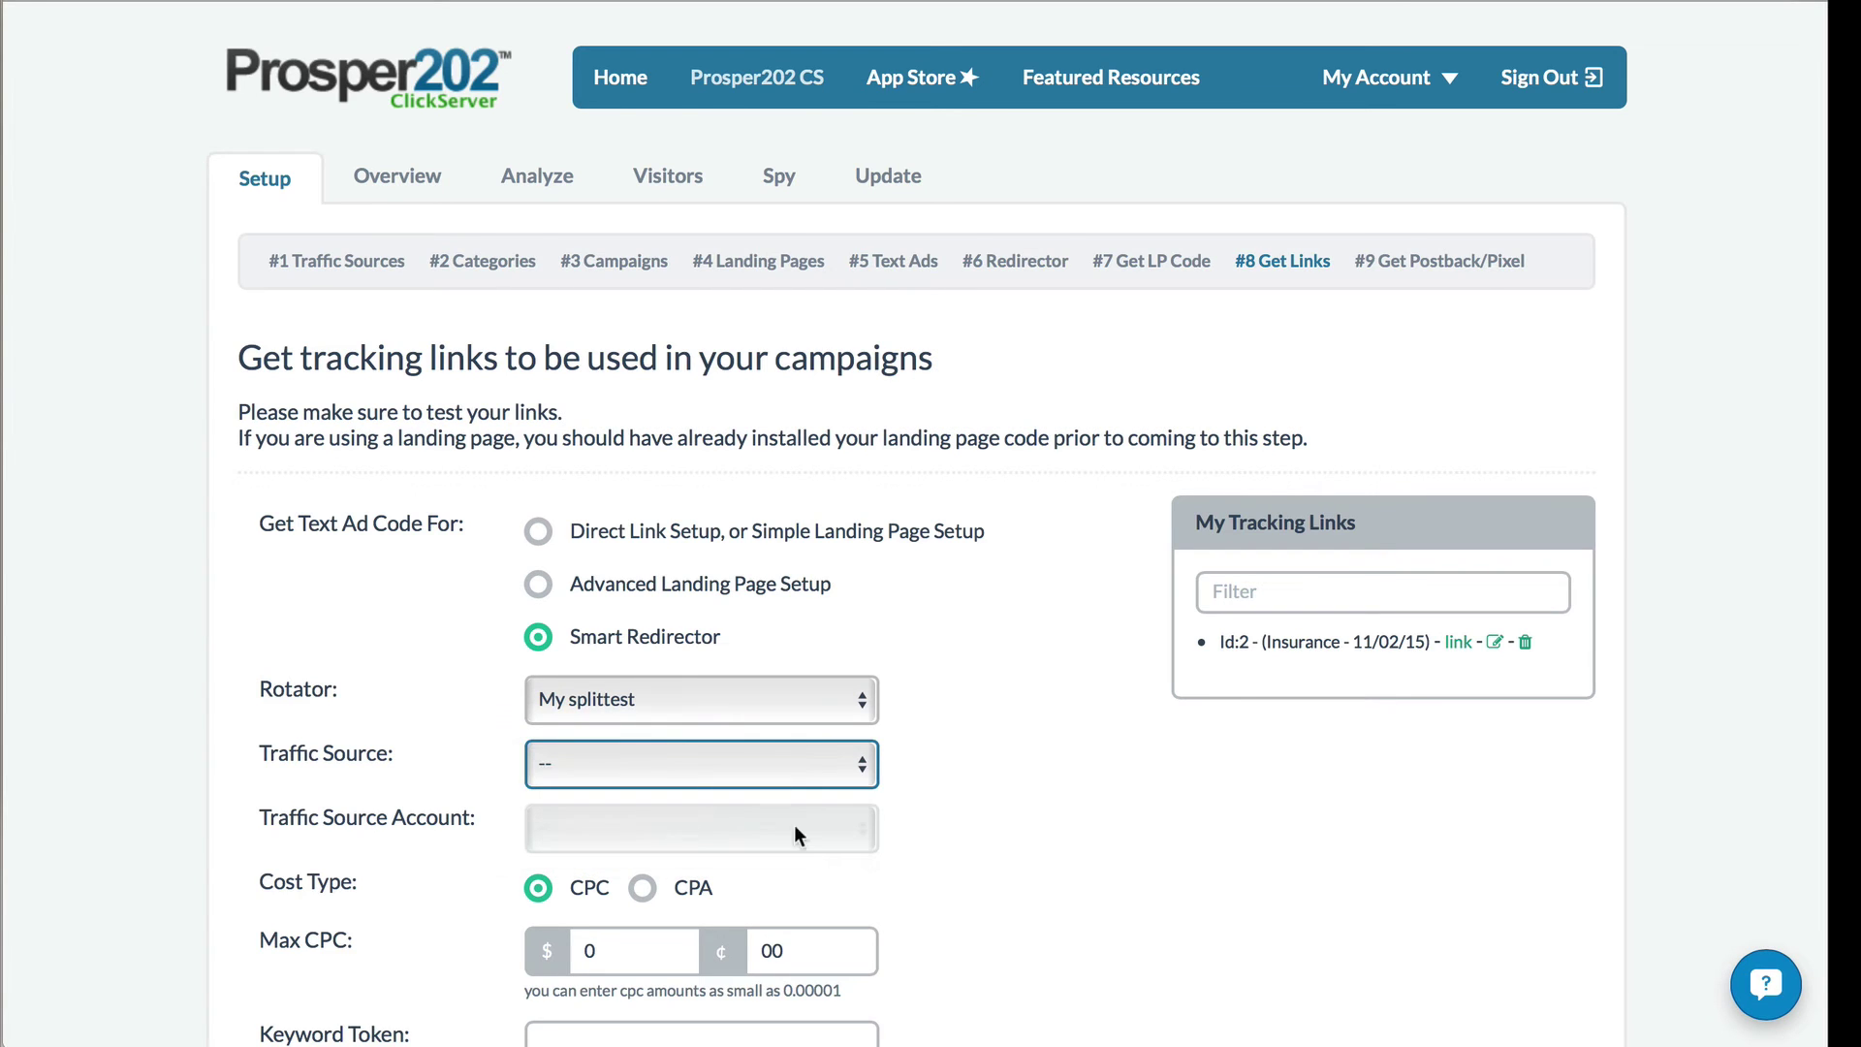
scroll(894, 866, "down", 5)
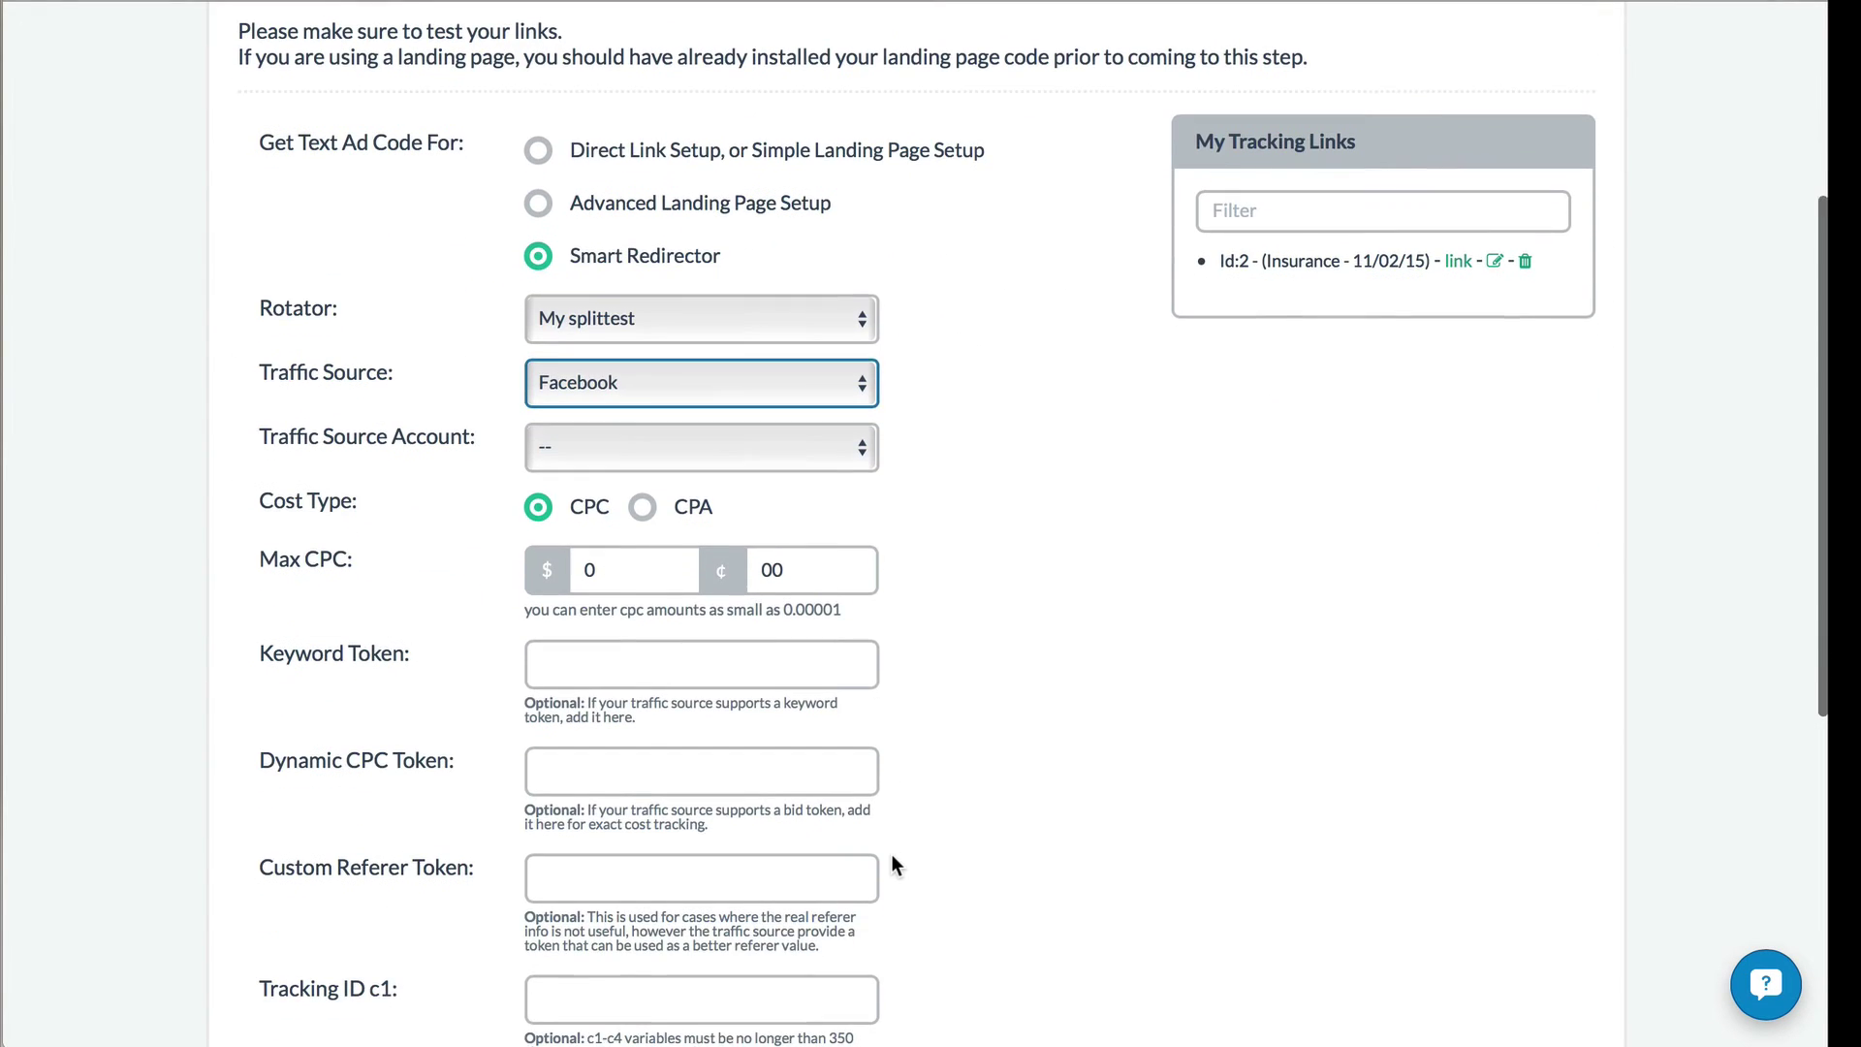
- Choose account Client 1, set max CPC cents to 1 and generate the link
left_click(805, 447)
left_click(804, 475)
scroll(950, 642, "down", 5)
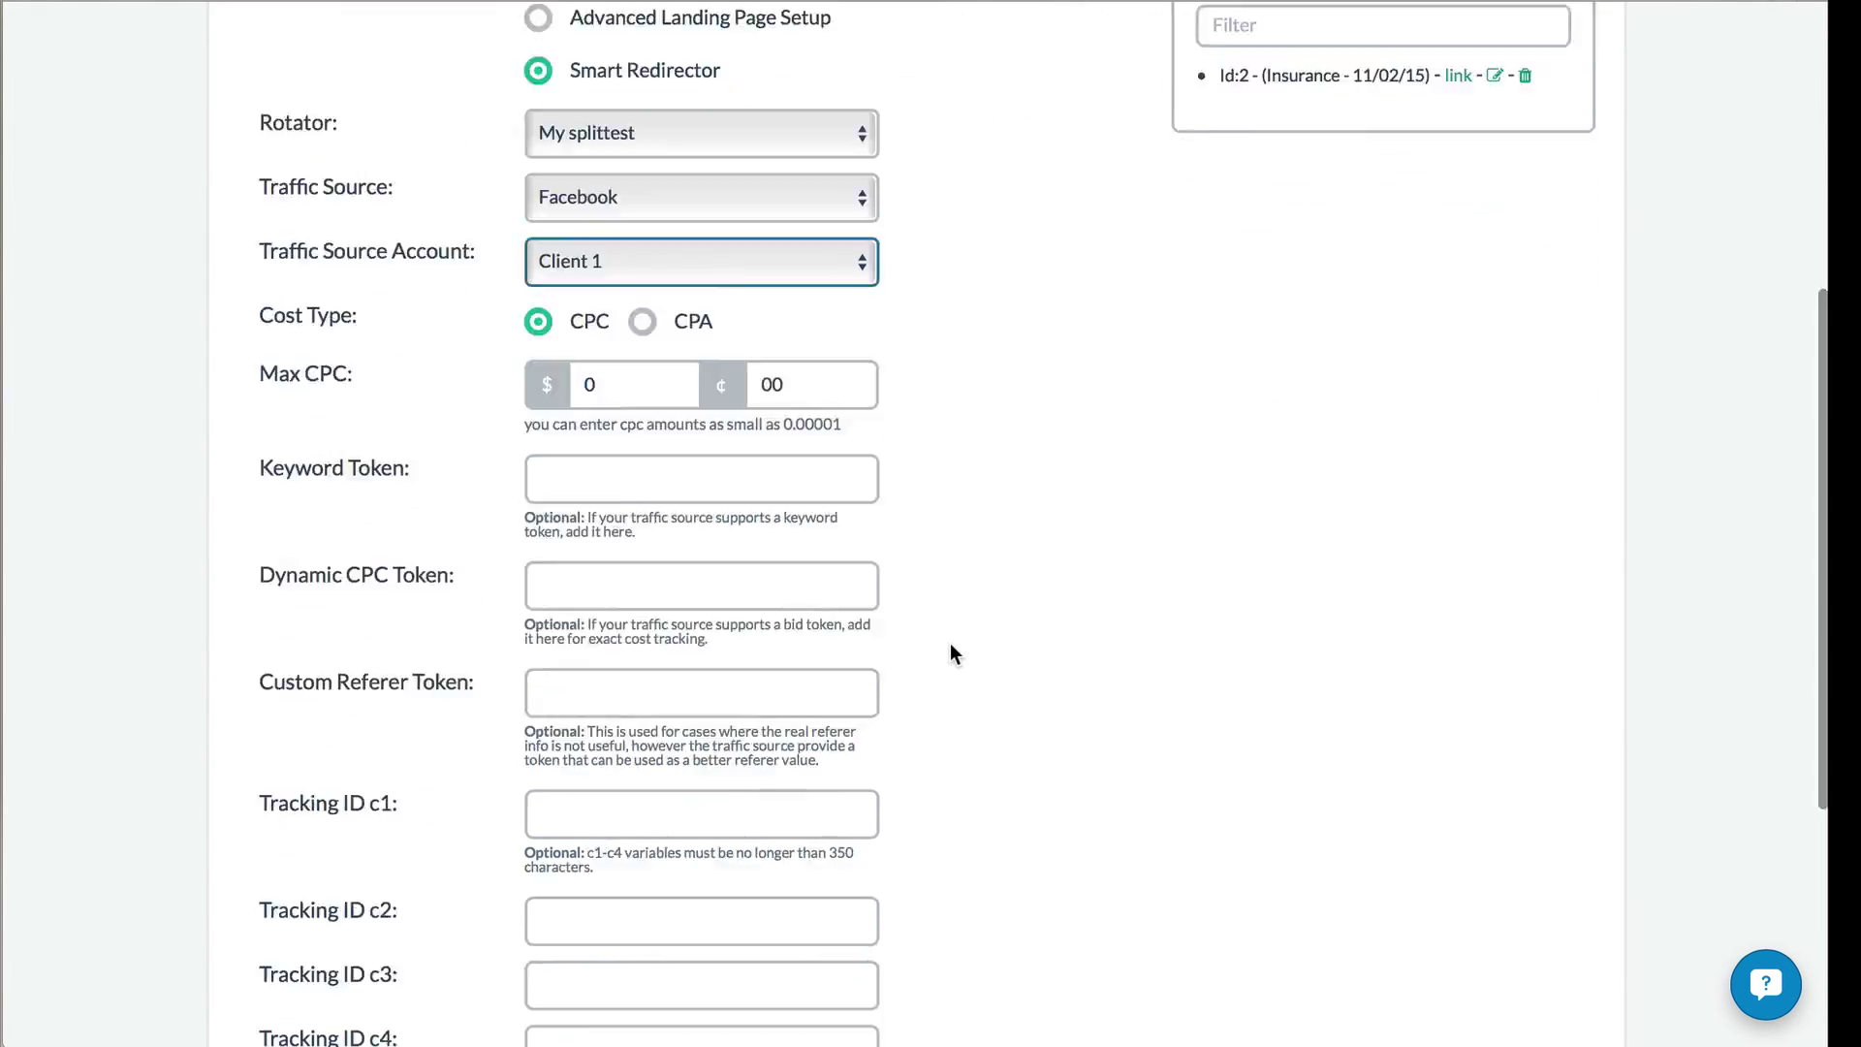
double_click(826, 190)
type("1")
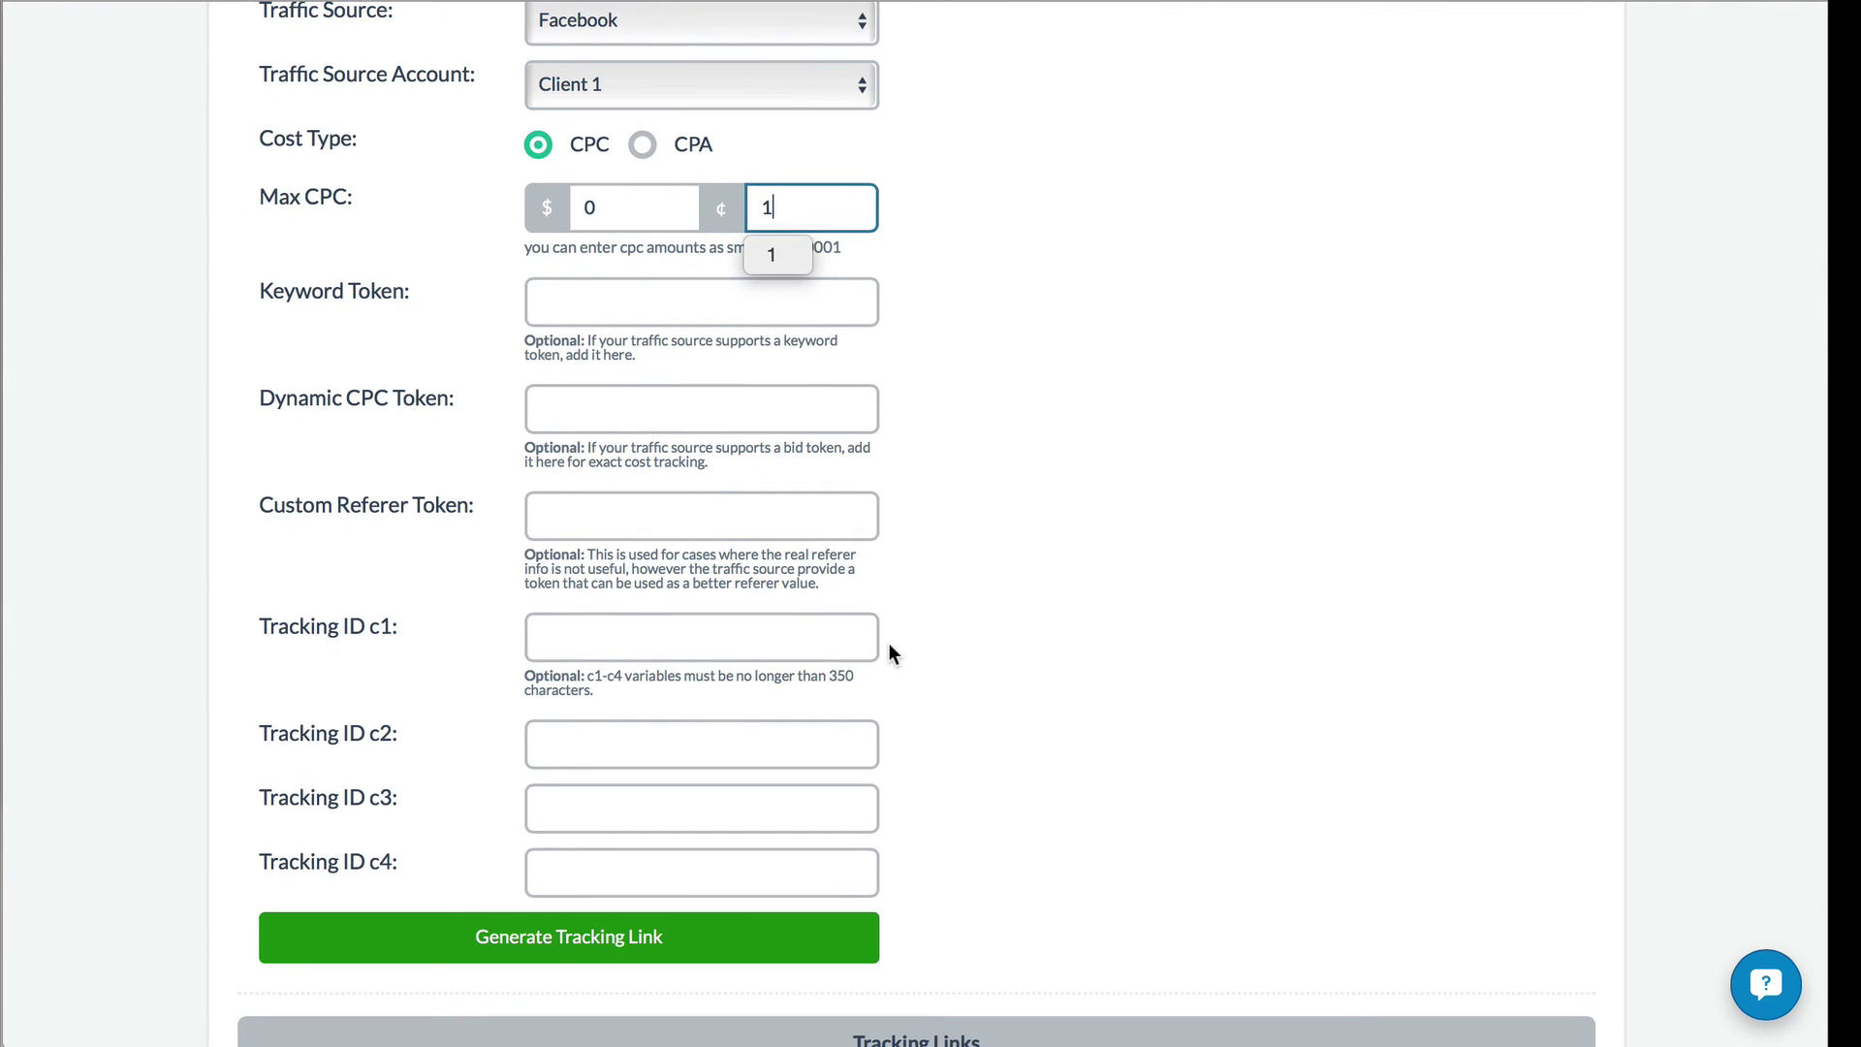
left_click(999, 658)
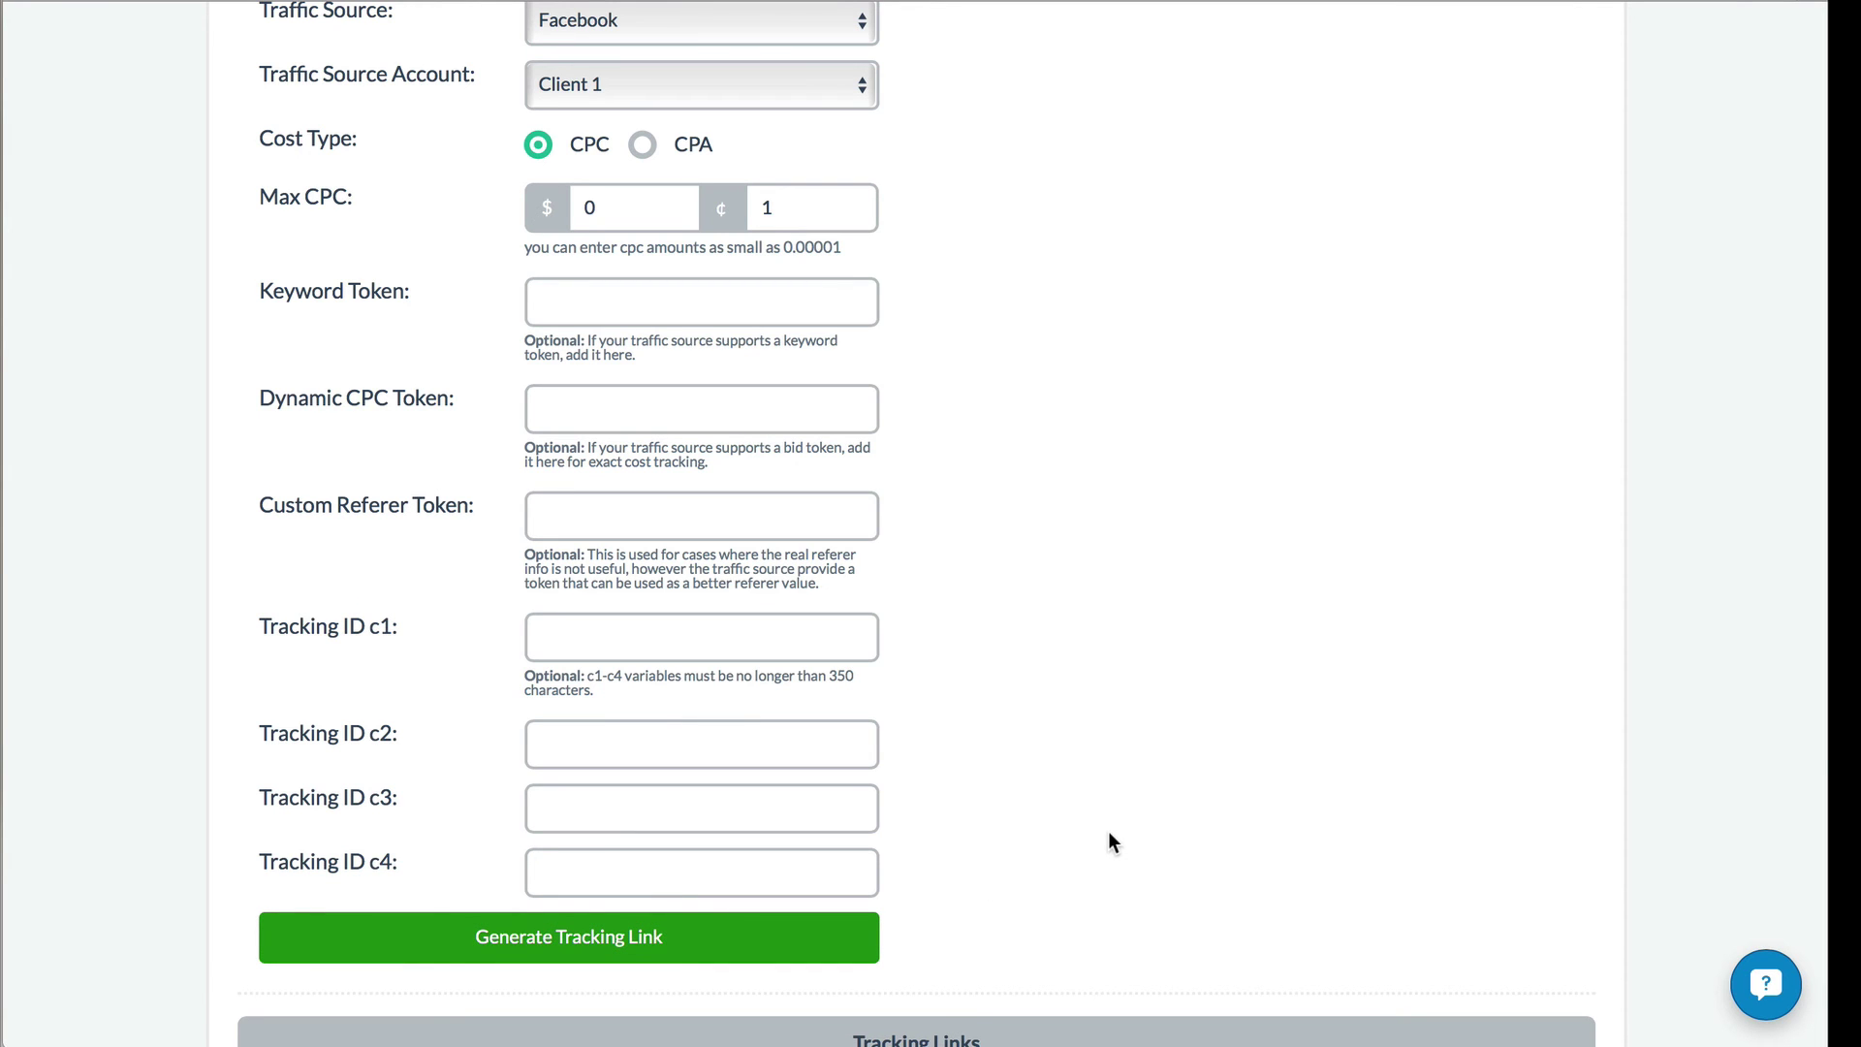
scroll(1110, 833, "down", 2)
scroll(1110, 834, "down", 2)
scroll(1109, 834, "down", 1)
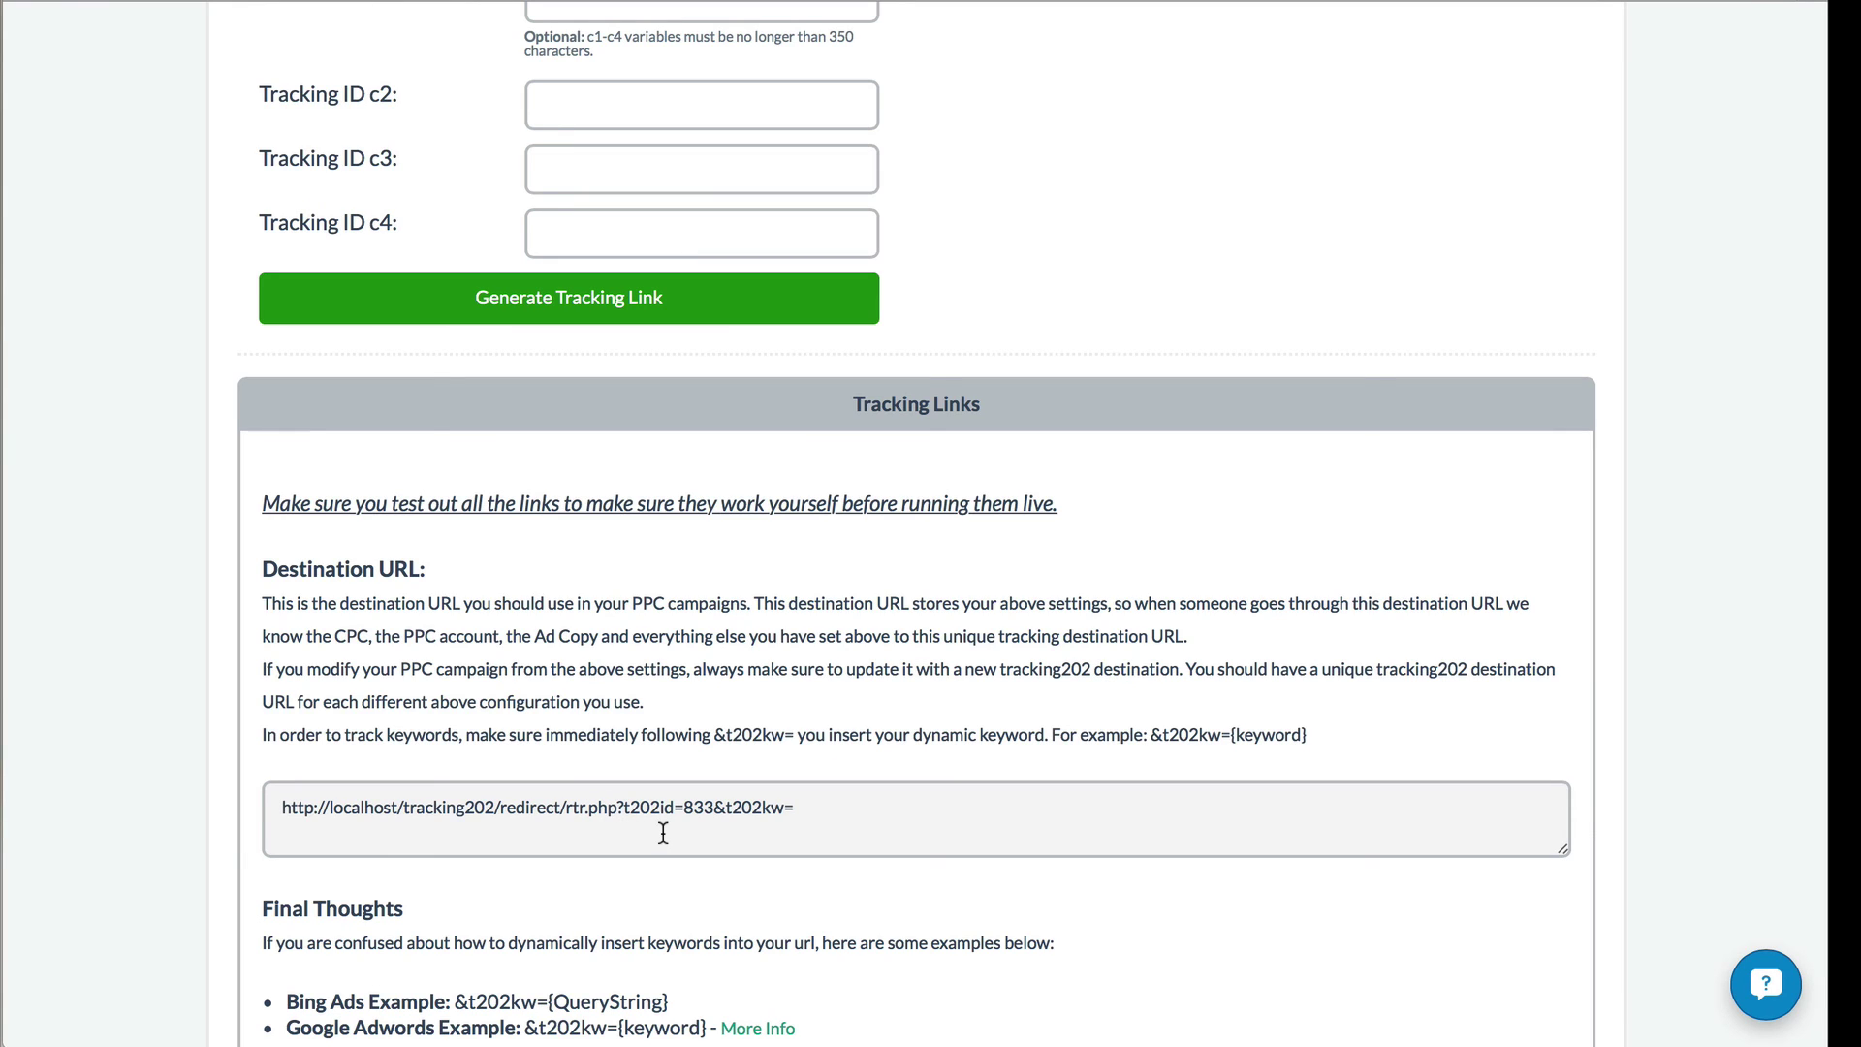
- Select the whole generated destination URL (t202id=833) for copying
double_click(572, 812)
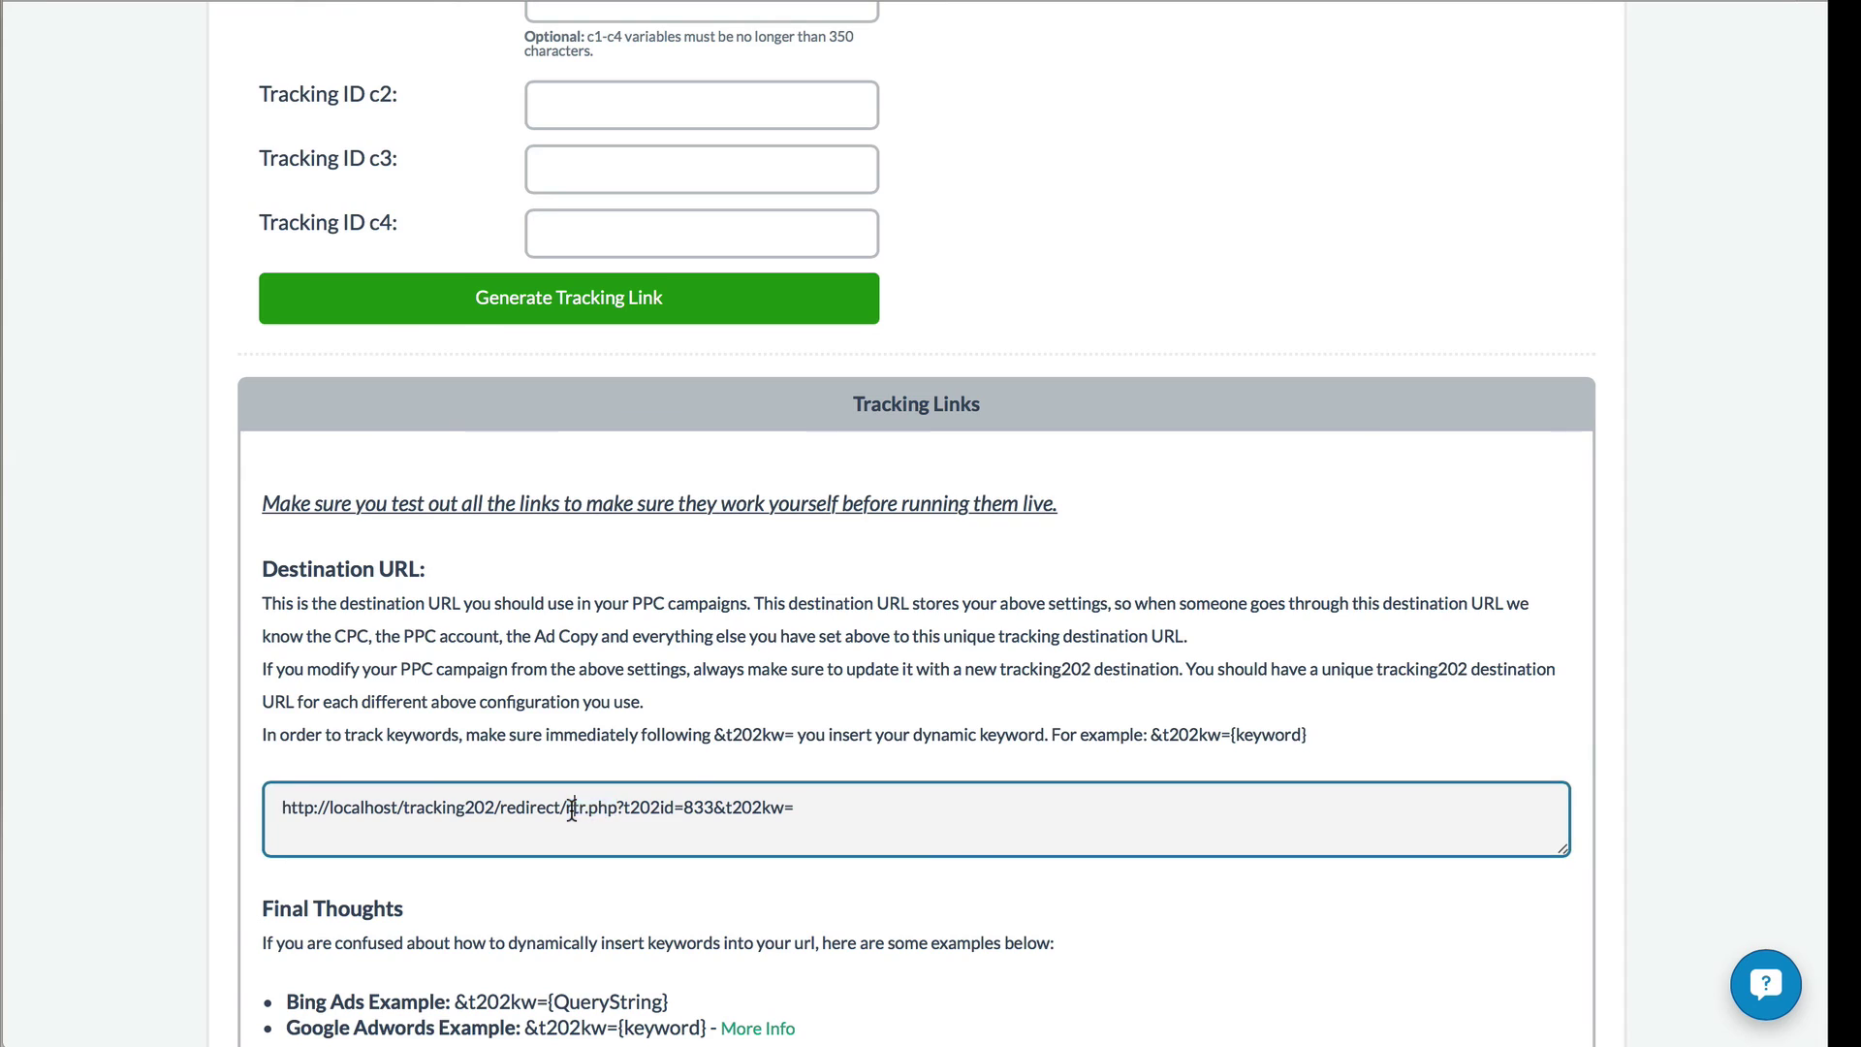
triple_click(571, 811)
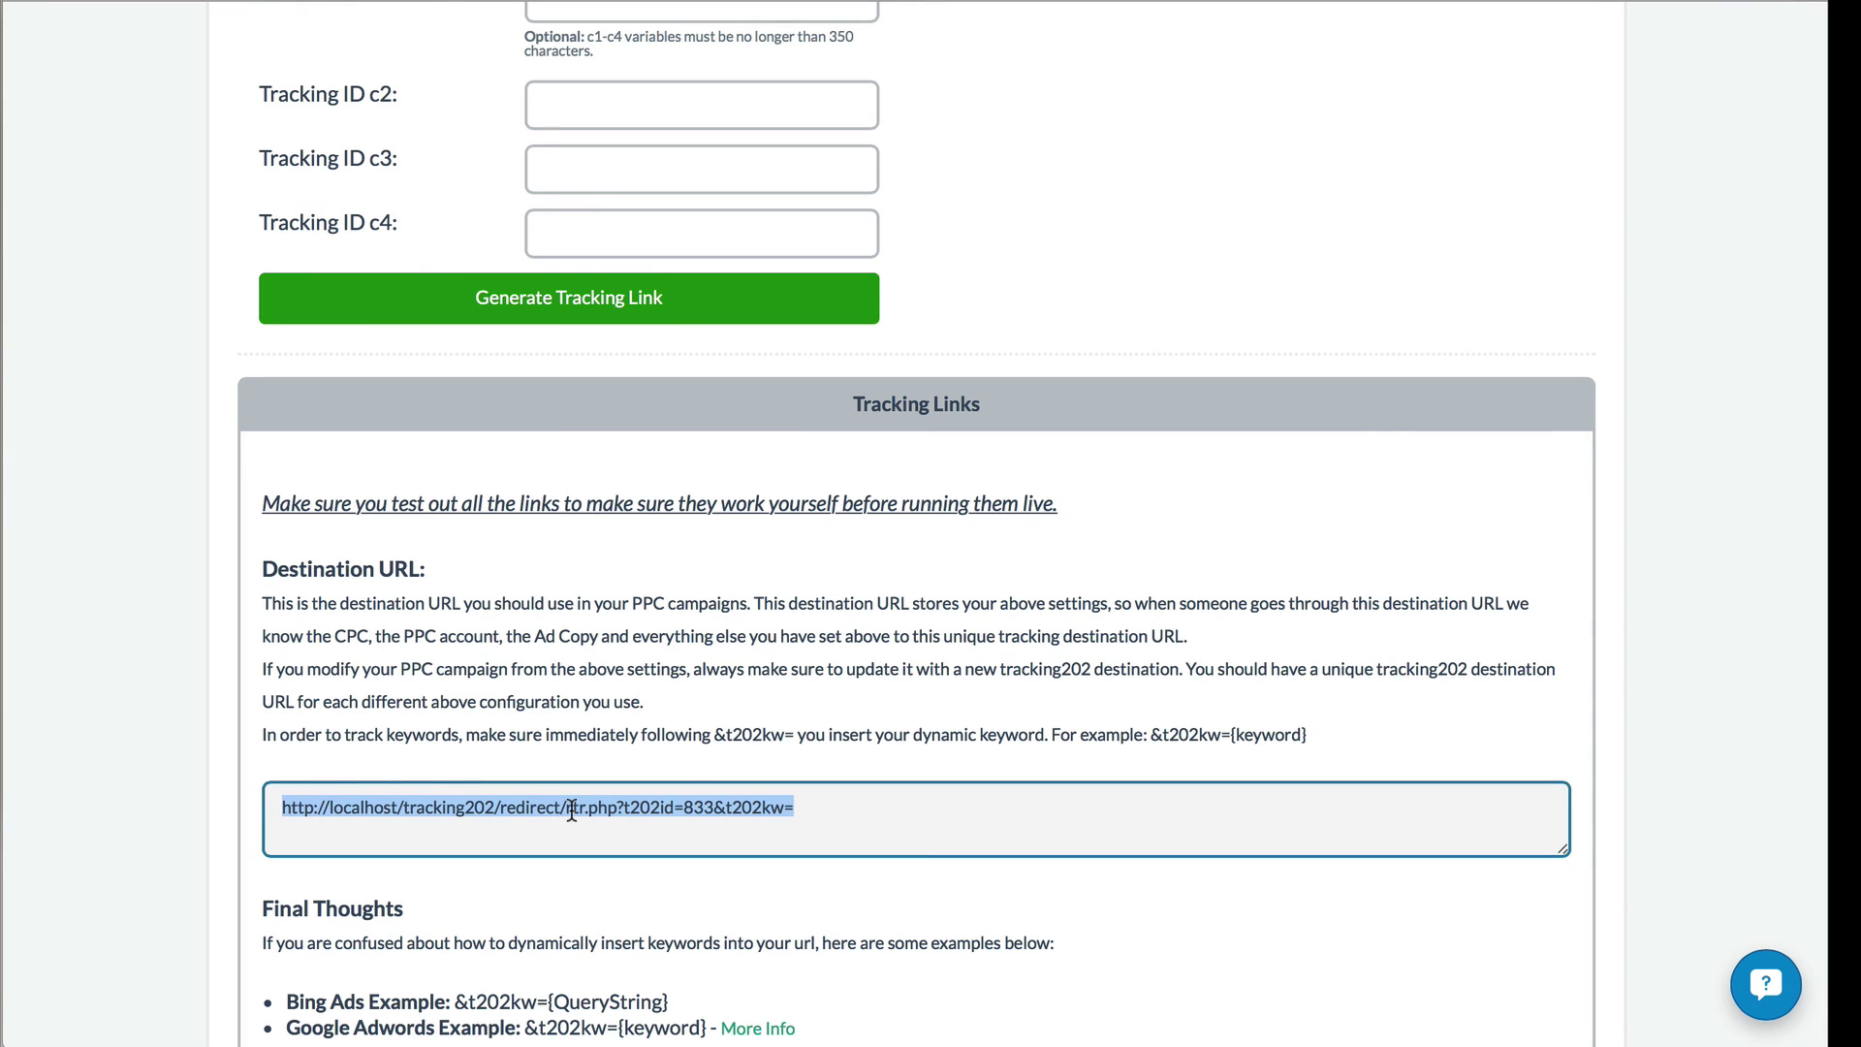